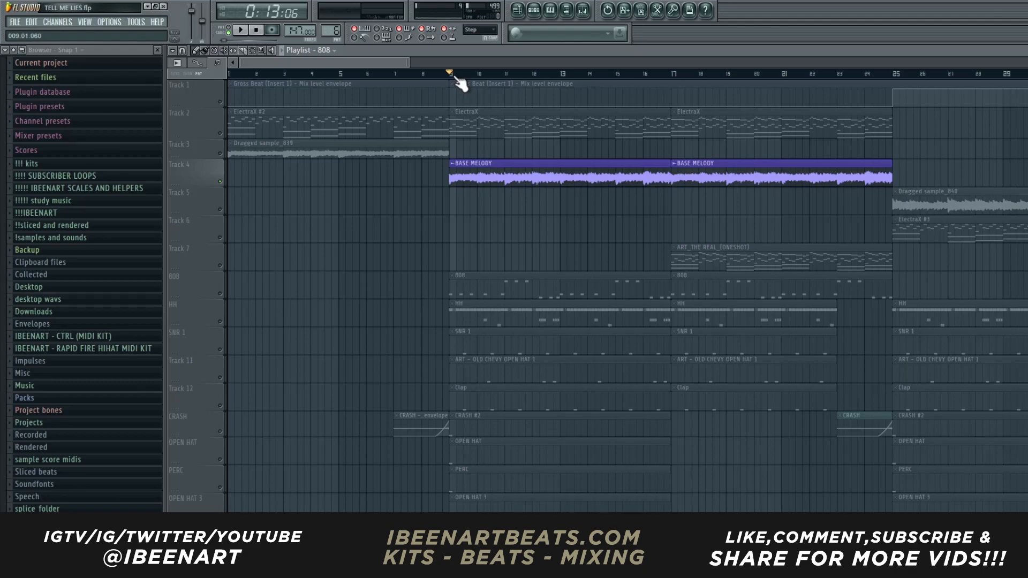
- Open the STATS pluck's empty piano roll and enter a repeating F4, G#4, C#5, C5 arpeggio across bars 1 and 2
{"action": "left_click", "coordinate": [549, 10]}
{"action": "scroll", "coordinate": [428, 60], "scroll_direction": "down", "scroll_amount": 2}
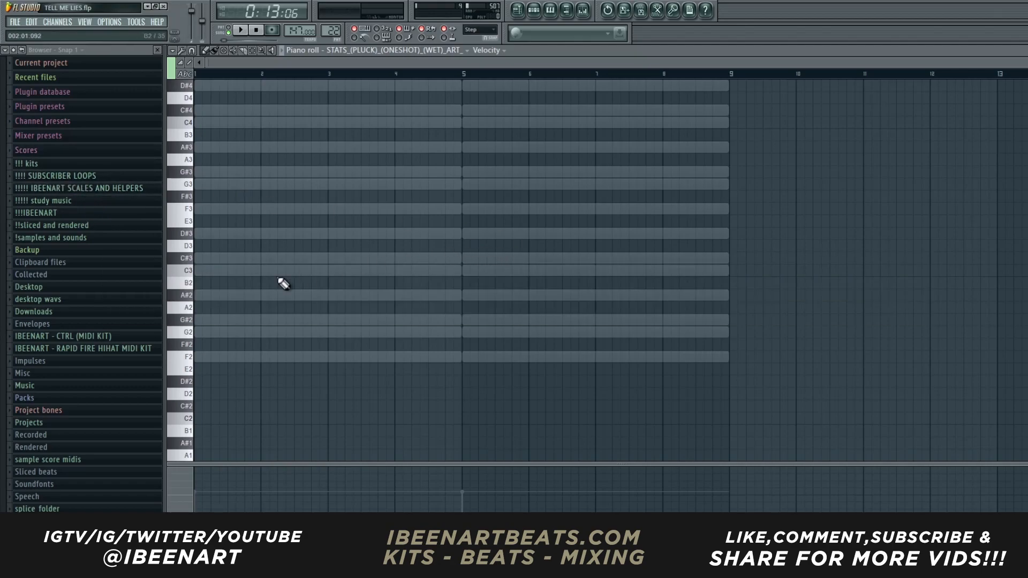
{"action": "scroll", "coordinate": [396, 150], "scroll_direction": "up", "scroll_amount": 4}
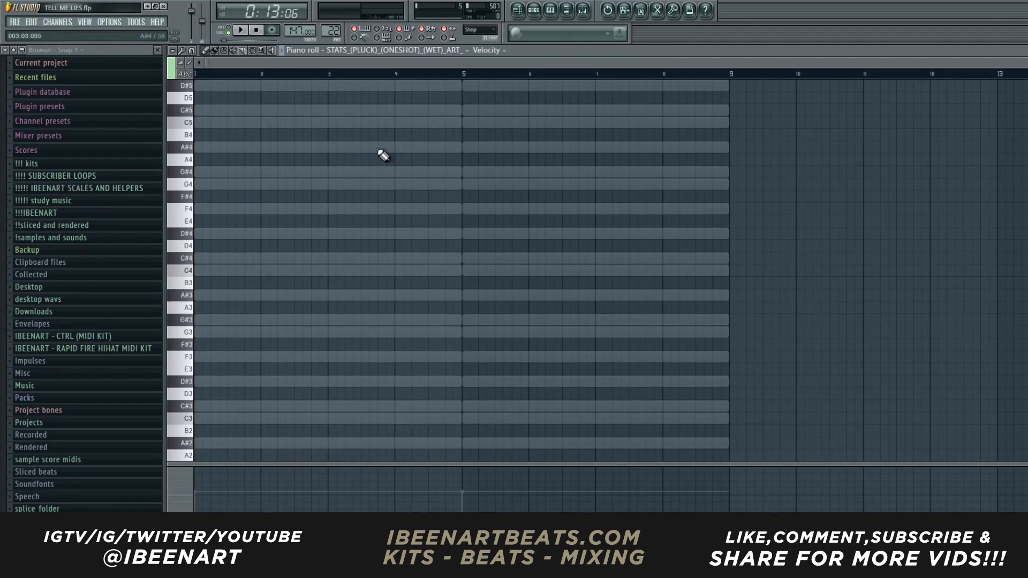
{"action": "scroll", "coordinate": [461, 170], "scroll_direction": "down", "scroll_amount": 5}
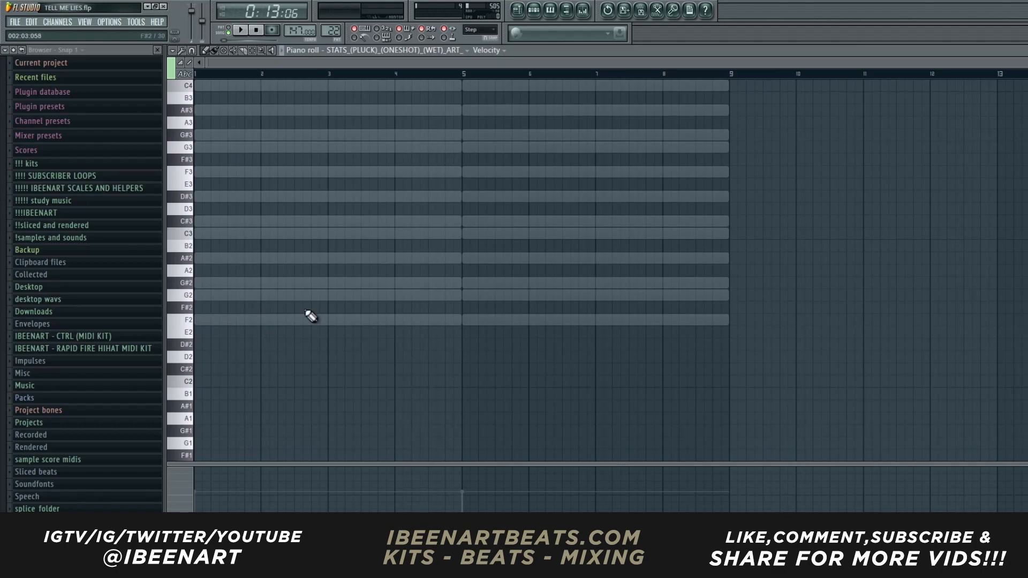
{"action": "scroll", "coordinate": [215, 324], "scroll_direction": "up", "scroll_amount": 6}
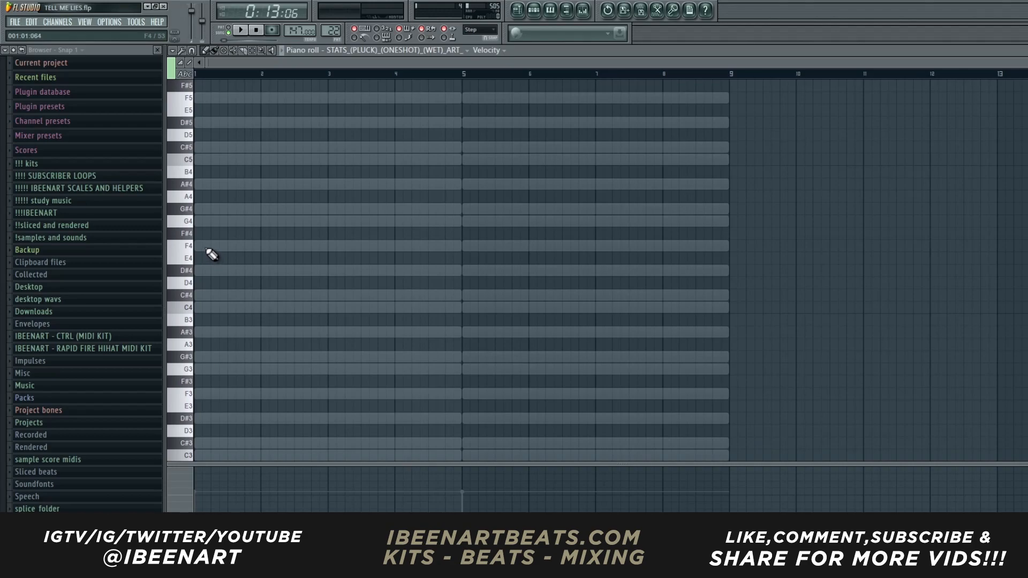
{"action": "left_click", "coordinate": [203, 247]}
{"action": "scroll", "coordinate": [321, 75], "scroll_direction": "up", "scroll_amount": 3}
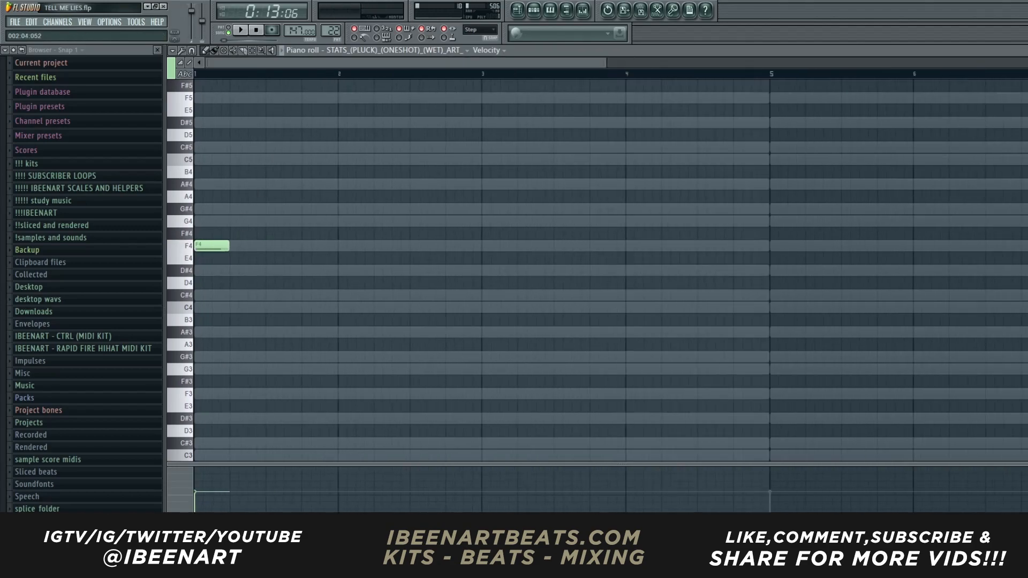
{"action": "scroll", "coordinate": [343, 91], "scroll_direction": "down", "scroll_amount": 3}
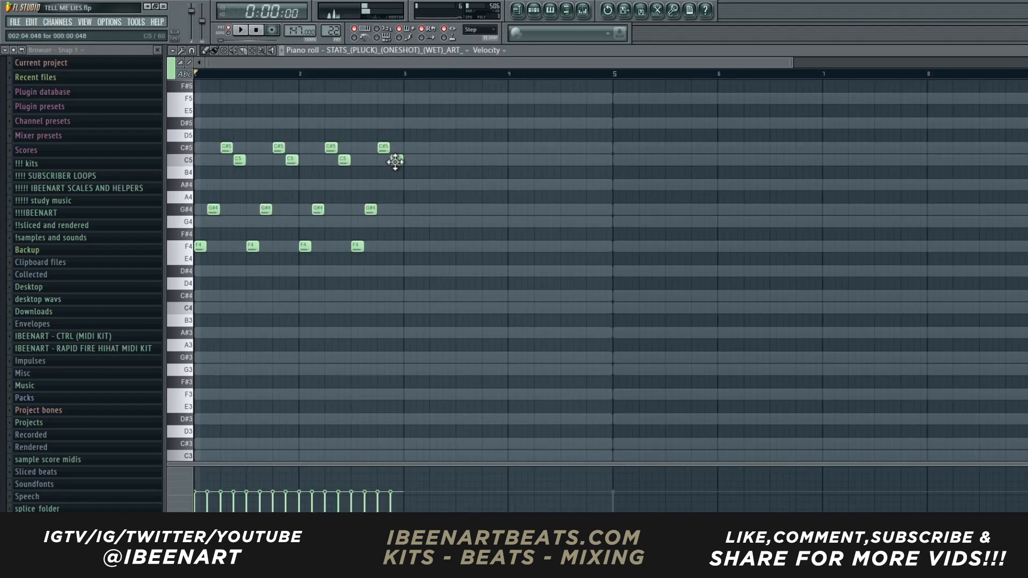
- Raise the arpeggio's last note to D#5 and duplicate the two-bar pattern into bars 3 and 4
{"action": "left_click_drag", "start_coordinate": [395, 162], "coordinate": [396, 123]}
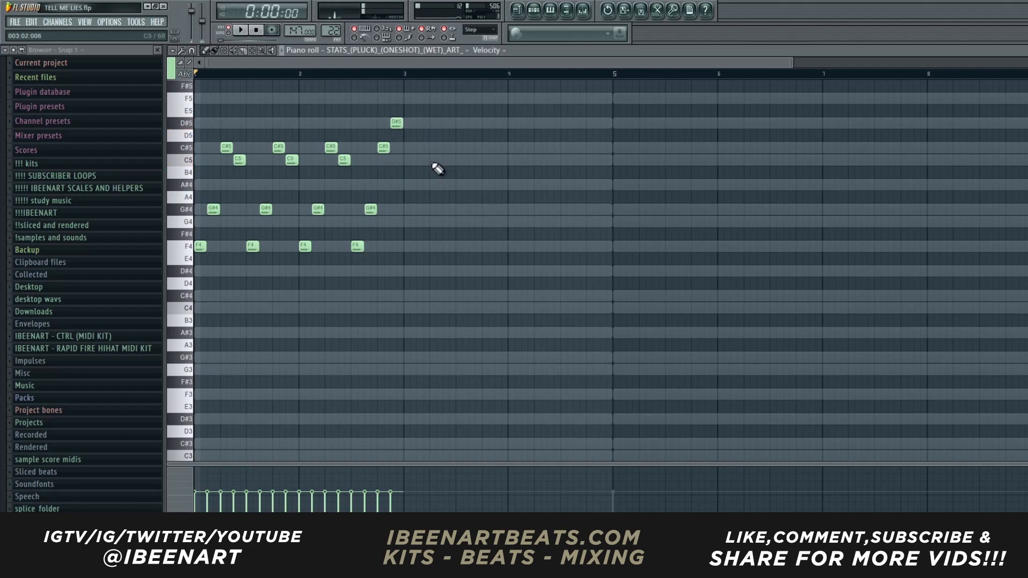
{"action": "key", "text": "ctrl+b"}
{"action": "scroll", "coordinate": [669, 278], "scroll_direction": "up", "scroll_amount": 1}
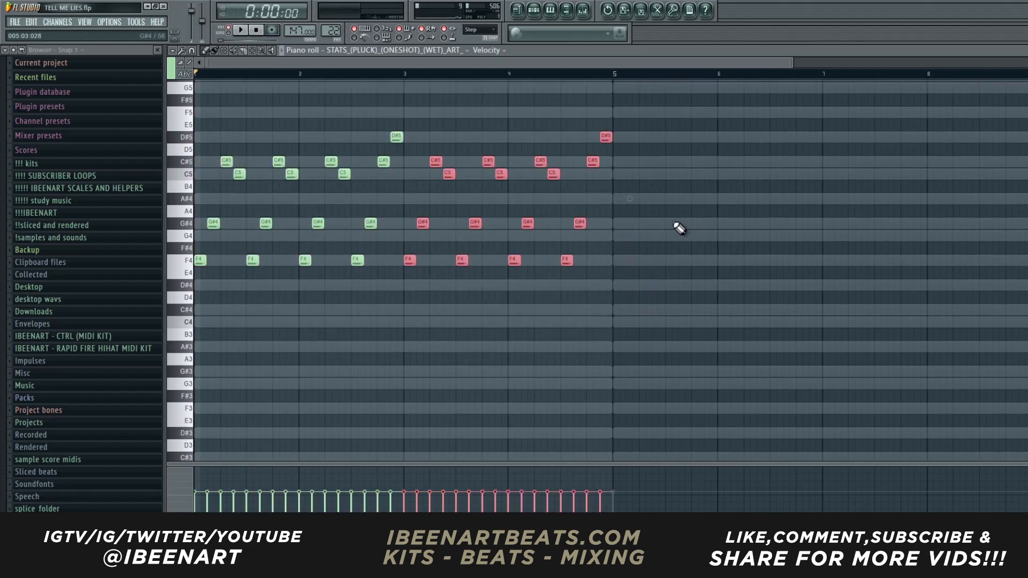
- Lower the arpeggio's root notes in bars 3 and 4 to C#4 and play the pattern back
{"action": "scroll", "coordinate": [705, 252], "scroll_direction": "up", "scroll_amount": 2}
{"action": "key", "text": "ctrl+d"}
{"action": "left_click_drag", "start_coordinate": [628, 331], "coordinate": [404, 383]}
{"action": "key", "text": "ctrl+d"}
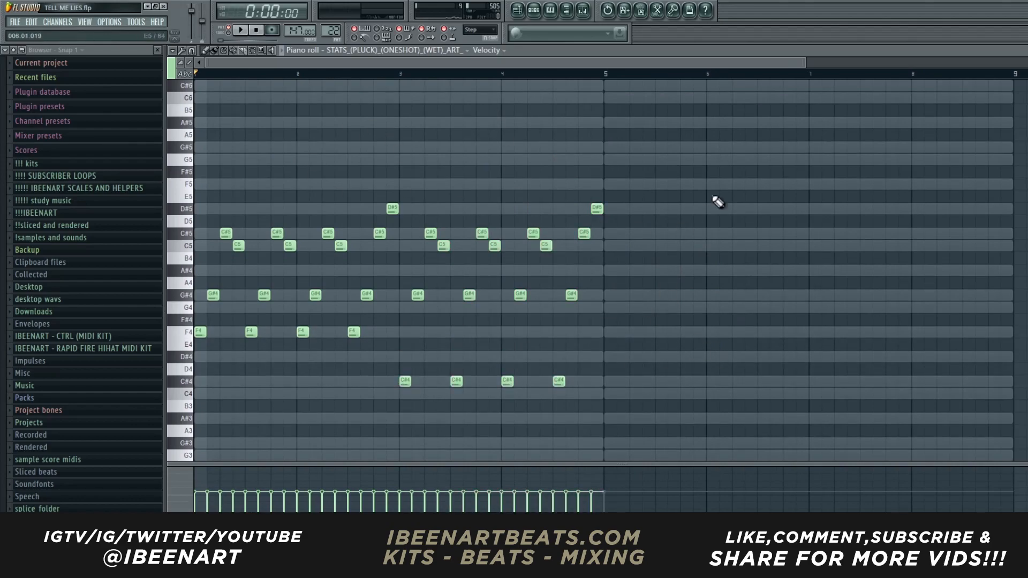
{"action": "key", "text": "space"}
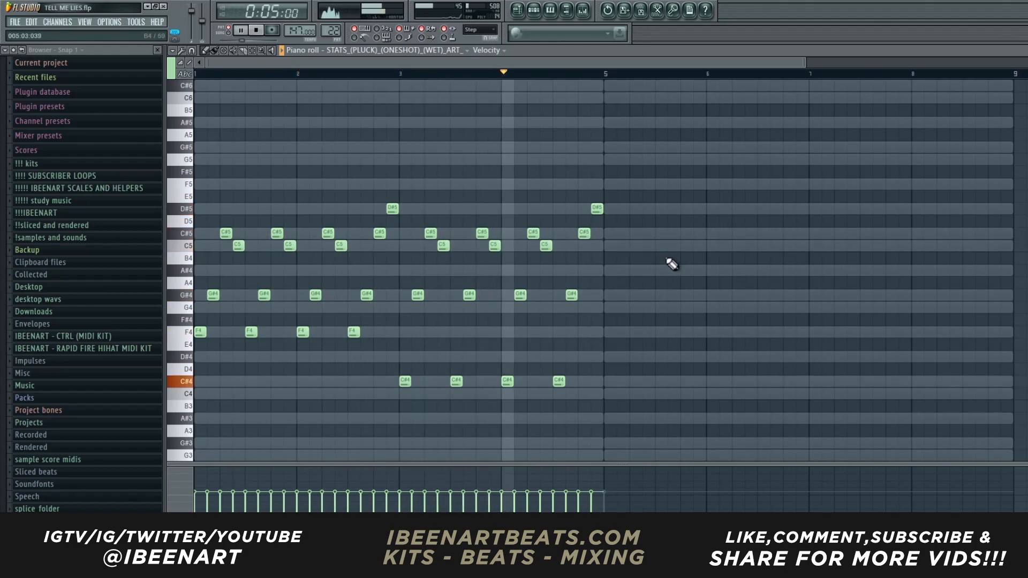
{"action": "key", "text": "space"}
- Duplicate the four-bar pattern into bars 5 to 8 and lower the root notes in bars 5 and 6 to A#3
{"action": "key", "text": "ctrl+a"}
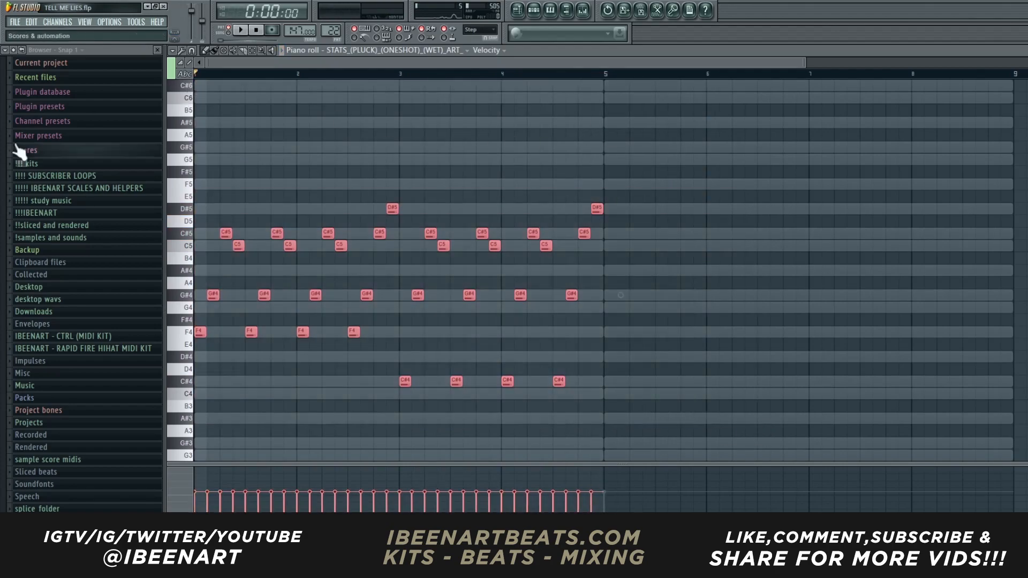
{"action": "key", "text": "ctrl+b"}
{"action": "key", "text": "ctrl+d"}
{"action": "left_click_drag", "start_coordinate": [830, 316], "coordinate": [609, 424]}
{"action": "scroll", "coordinate": [609, 424], "scroll_direction": "down", "scroll_amount": 1}
{"action": "key", "text": "ctrl+d"}
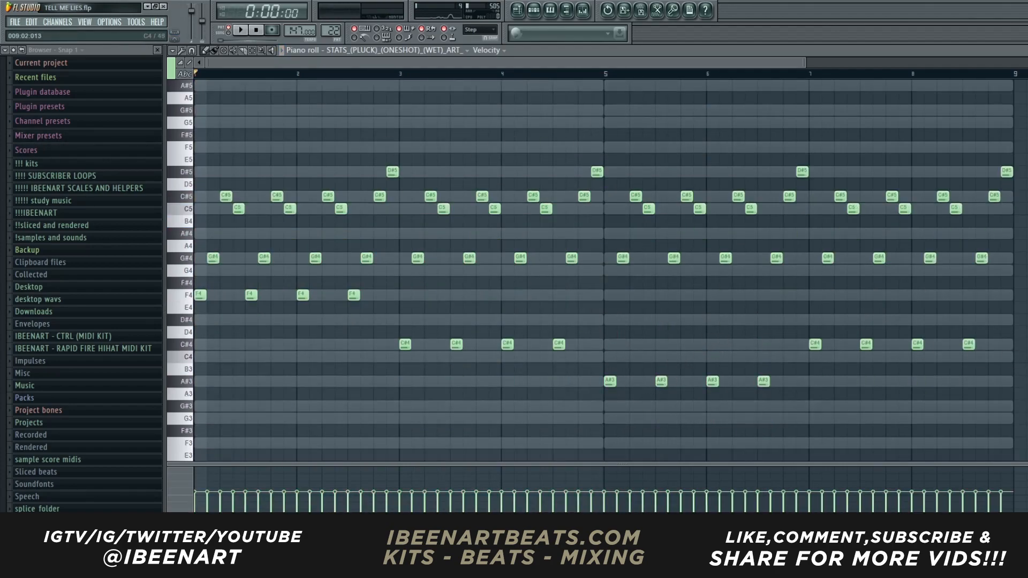
- Raise the two root notes in bar 8 to D#4 and play the full eight-bar arpeggio
{"action": "left_click_drag", "start_coordinate": [1000, 325], "coordinate": [795, 347]}
{"action": "left_click_drag", "start_coordinate": [1011, 341], "coordinate": [917, 314]}
{"action": "right_click", "coordinate": [889, 291]}
{"action": "key", "text": "space"}
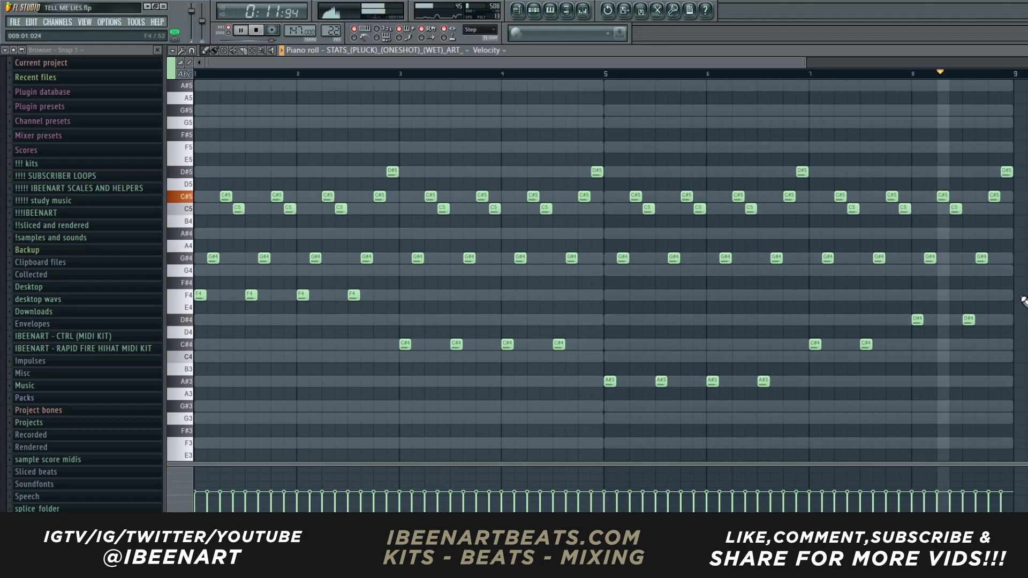
{"action": "key", "text": "space"}
- Copy the first root note of each chord one octave down and extend the copies until they meet end to end
{"action": "scroll", "coordinate": [307, 187], "scroll_direction": "down", "scroll_amount": 3}
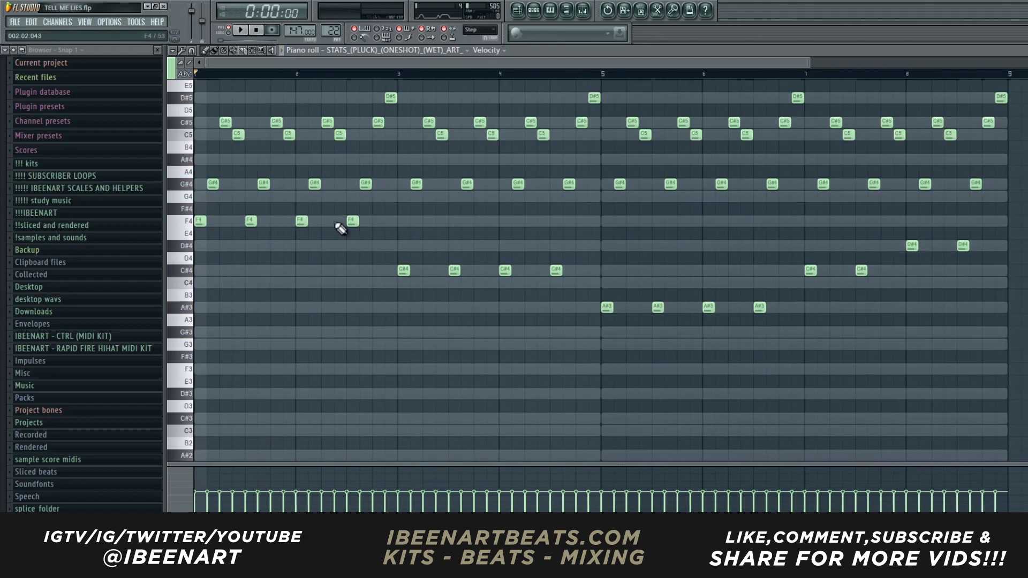
{"action": "left_click", "coordinate": [199, 220], "text": "ctrl"}
{"action": "left_click", "coordinate": [403, 270], "text": "ctrl"}
{"action": "left_click", "coordinate": [606, 307], "text": "ctrl"}
{"action": "left_click", "coordinate": [811, 270], "text": "ctrl"}
{"action": "left_click", "coordinate": [911, 245], "text": "ctrl"}
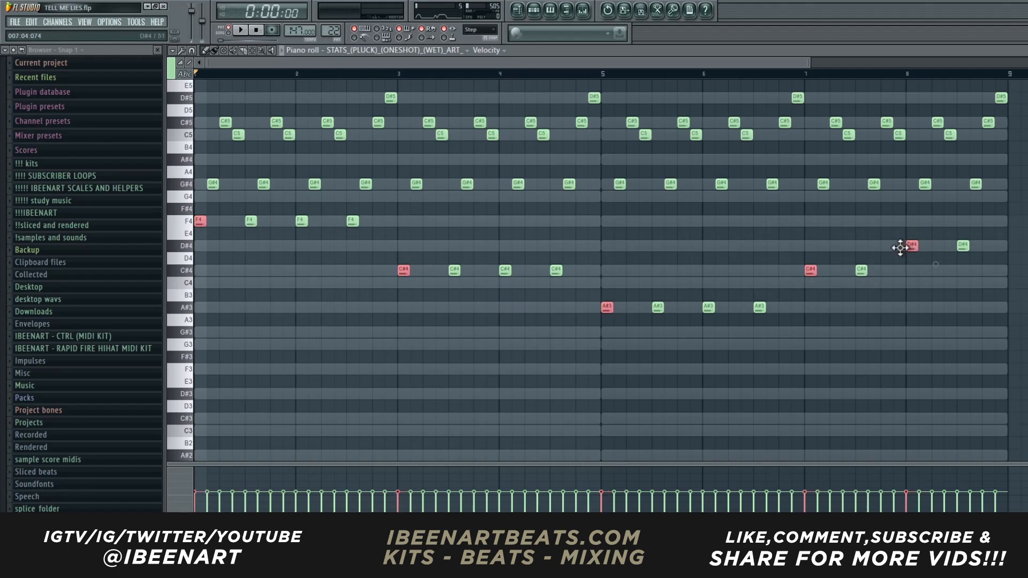
{"action": "key", "text": "ctrl+c"}
{"action": "key", "text": "ctrl+v"}
{"action": "key", "text": "ctrl+Down"}
{"action": "scroll", "coordinate": [901, 245], "scroll_direction": "down", "scroll_amount": 1}
{"action": "key", "text": "ctrl+l"}
{"action": "left_click", "coordinate": [649, 351], "text": "ctrl"}
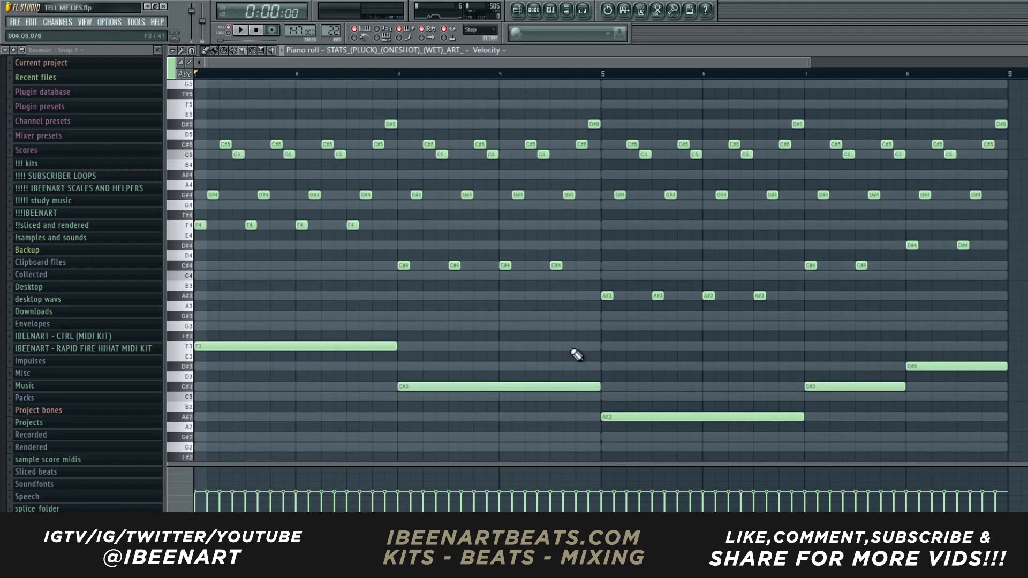
- Stack held G#3 and C4 notes above the F3 bass note, and F3 and G#3 above the C#3 in bar 3
{"action": "left_click", "coordinate": [206, 316]}
{"action": "left_click", "coordinate": [198, 275]}
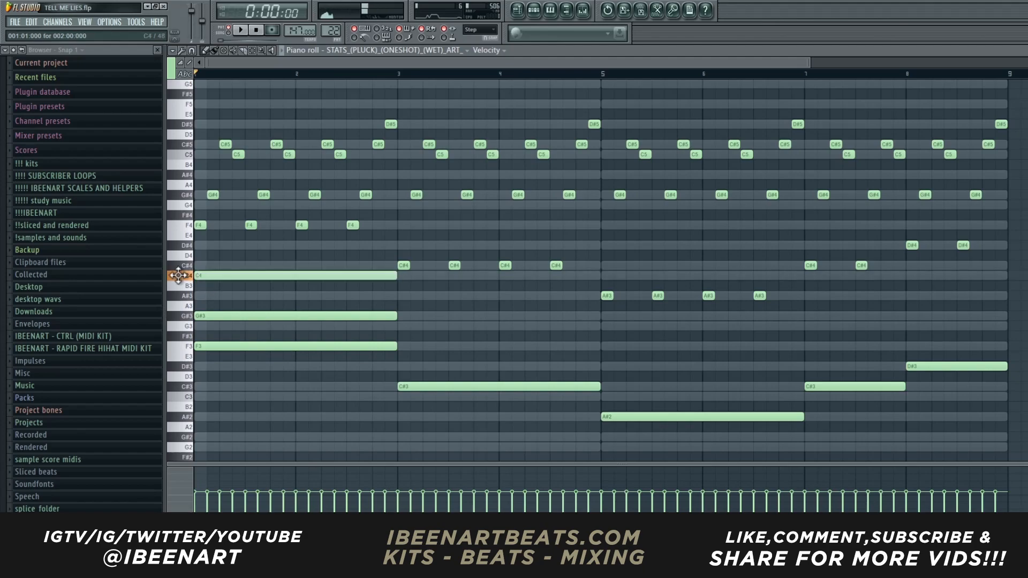
{"action": "scroll", "coordinate": [263, 289], "scroll_direction": "up", "scroll_amount": 1}
{"action": "left_click", "coordinate": [404, 376]}
{"action": "left_click", "coordinate": [403, 346]}
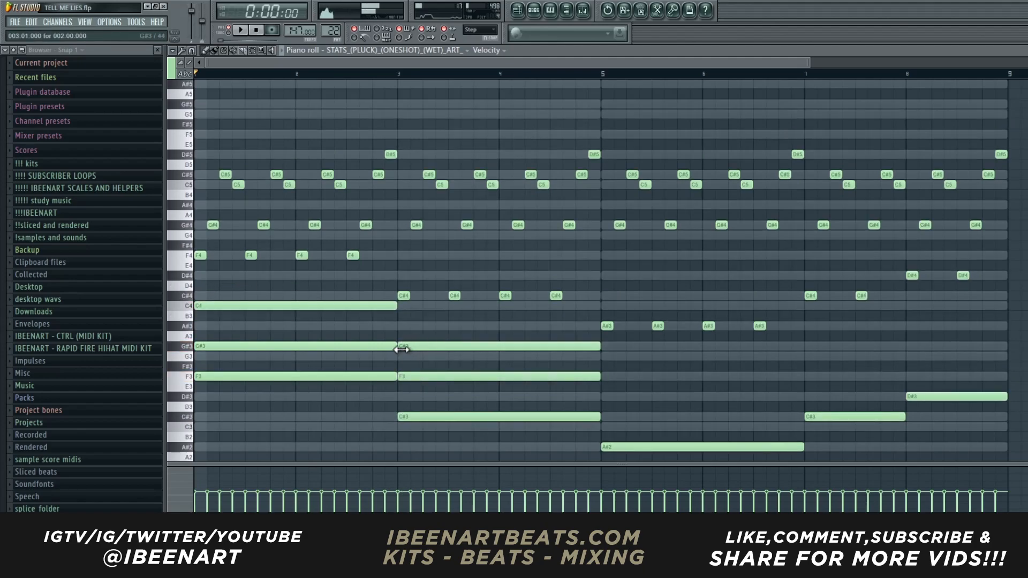
- Add C#3 and F3 above the A#2 bass note, F3 and G#3 above bar 7's C#3, and G3 and A#3 above D#3
{"action": "left_click", "coordinate": [609, 417]}
{"action": "left_click", "coordinate": [608, 380]}
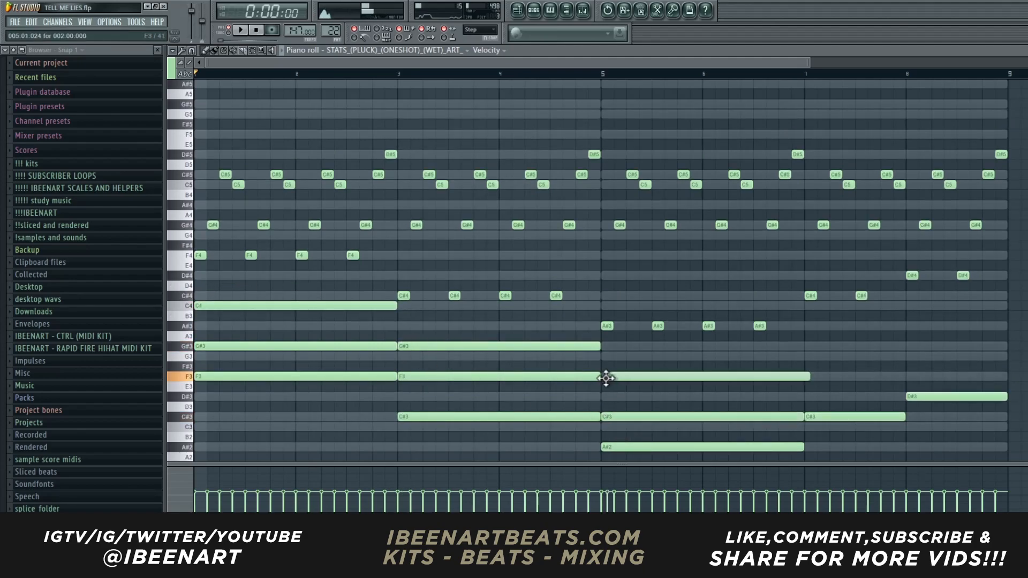
{"action": "left_click_drag", "start_coordinate": [682, 376], "coordinate": [676, 376]}
{"action": "left_click", "coordinate": [812, 417]}
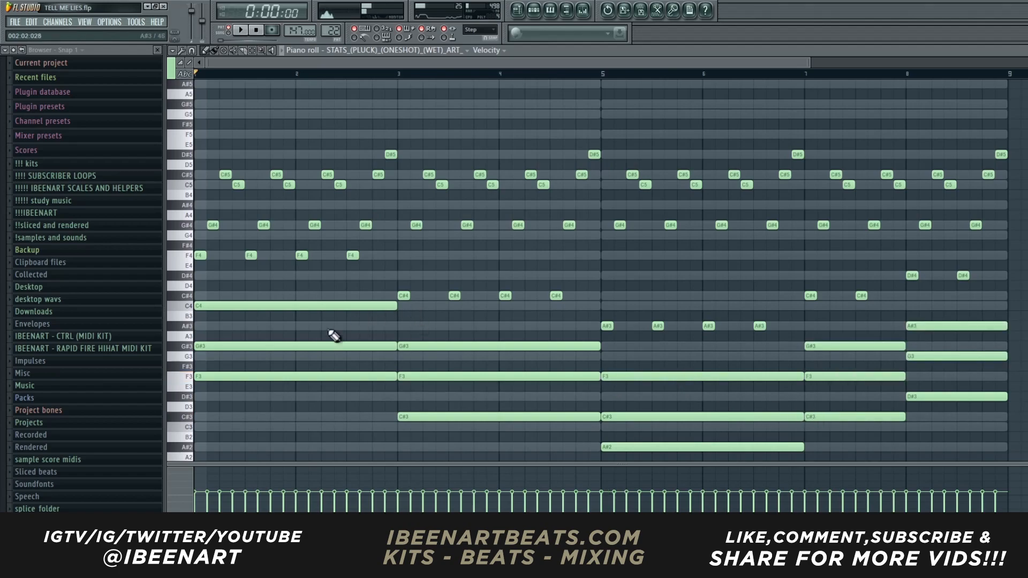
- Delete the middle note of every held bass chord, leaving only each root and its fifth
{"action": "right_click", "coordinate": [356, 346]}
{"action": "right_click", "coordinate": [463, 377]}
{"action": "right_click", "coordinate": [643, 416]}
{"action": "right_click", "coordinate": [813, 376]}
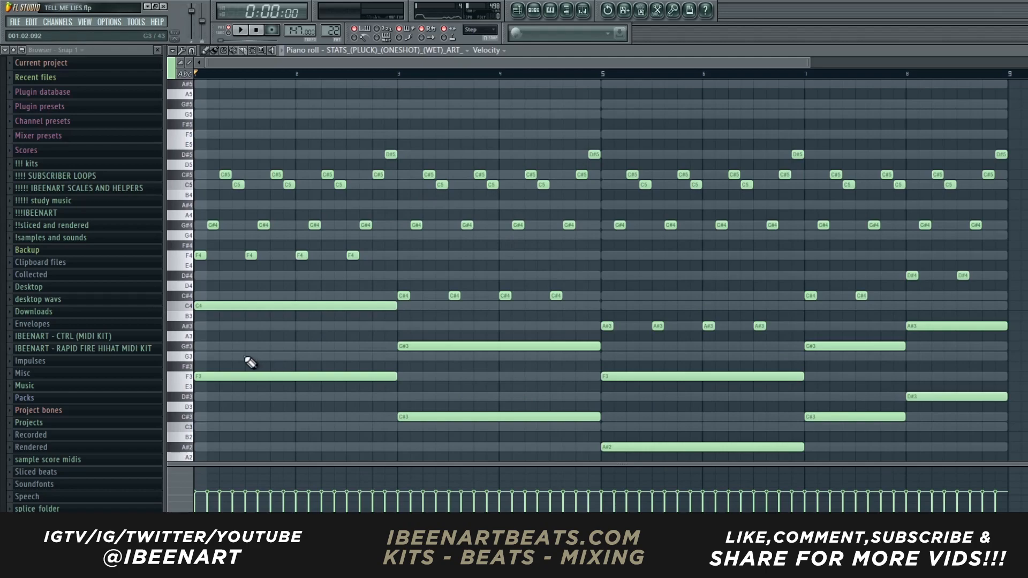
- Try a held C#4 in place of the middle G3 in the bar 8 chord
{"action": "key", "text": "ctrl+z"}
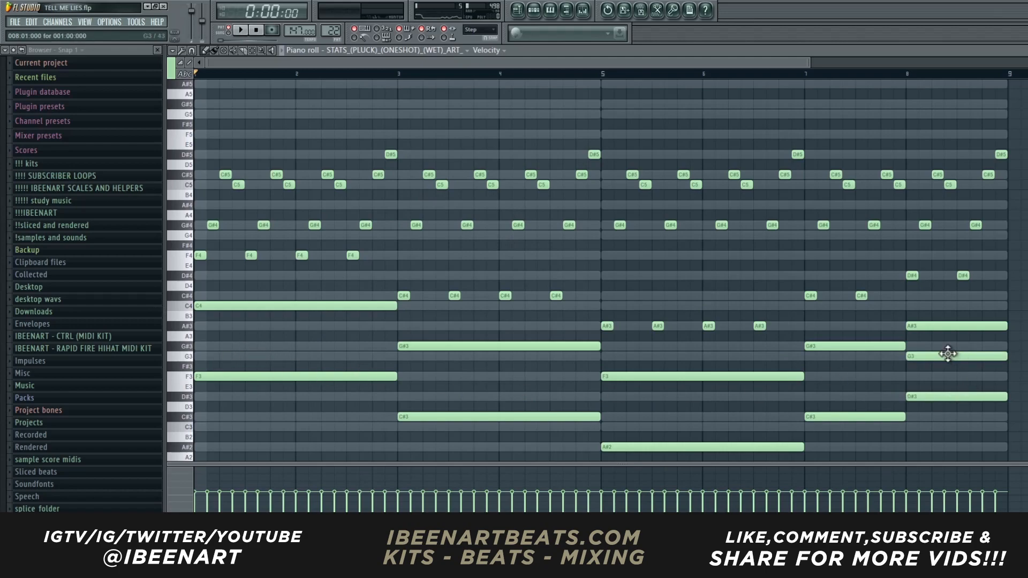
{"action": "scroll", "coordinate": [940, 351], "scroll_direction": "up", "scroll_amount": 5}
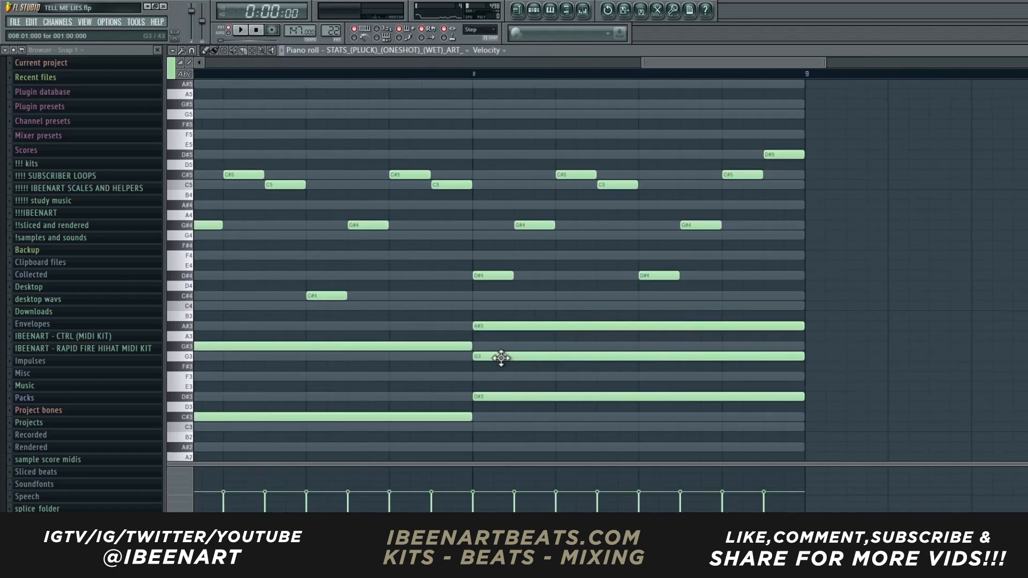
{"action": "left_click", "coordinate": [481, 296]}
{"action": "right_click", "coordinate": [543, 355]}
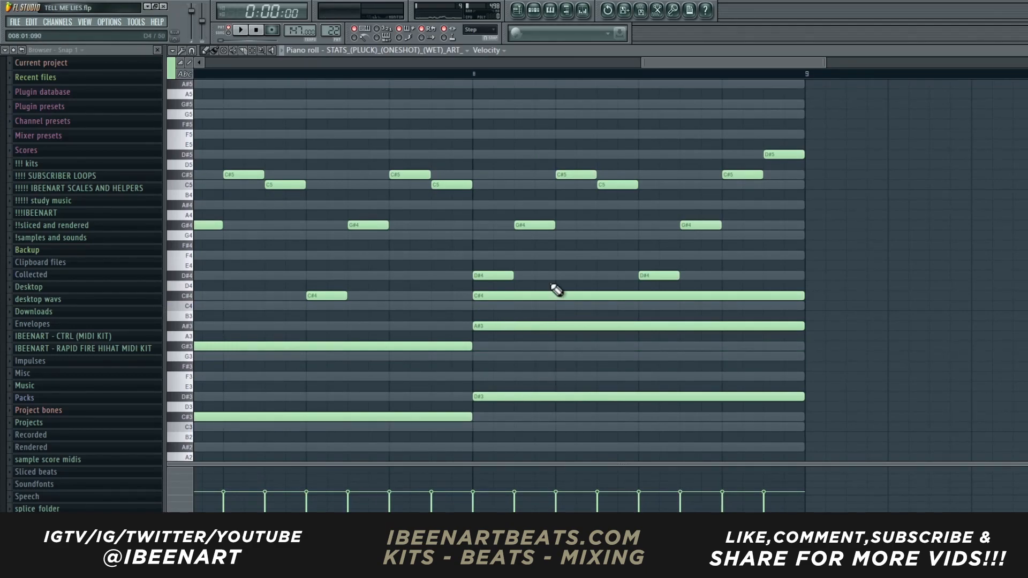
{"action": "right_click", "coordinate": [562, 295]}
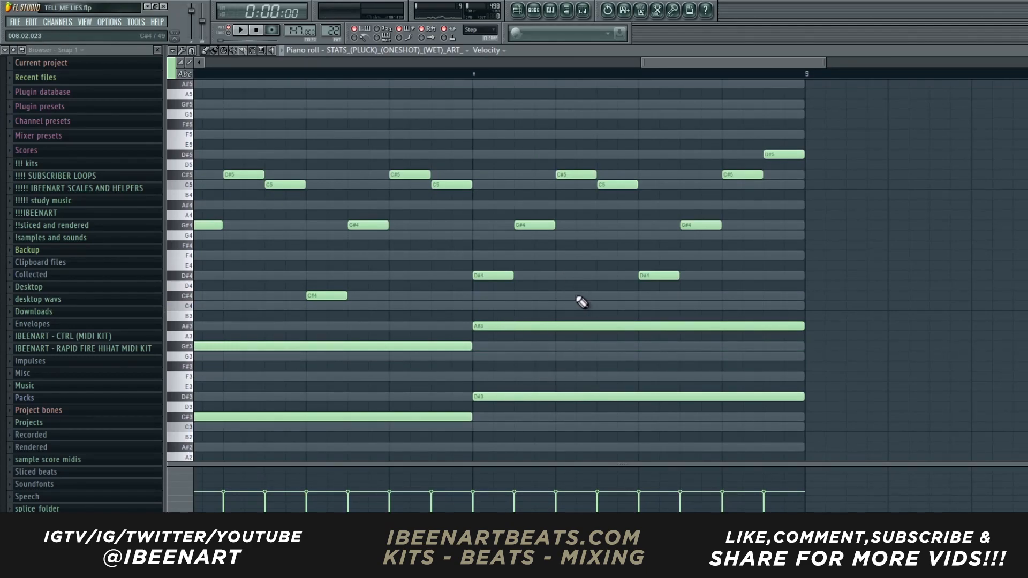
{"action": "scroll", "coordinate": [581, 302], "scroll_direction": "down", "scroll_amount": 5}
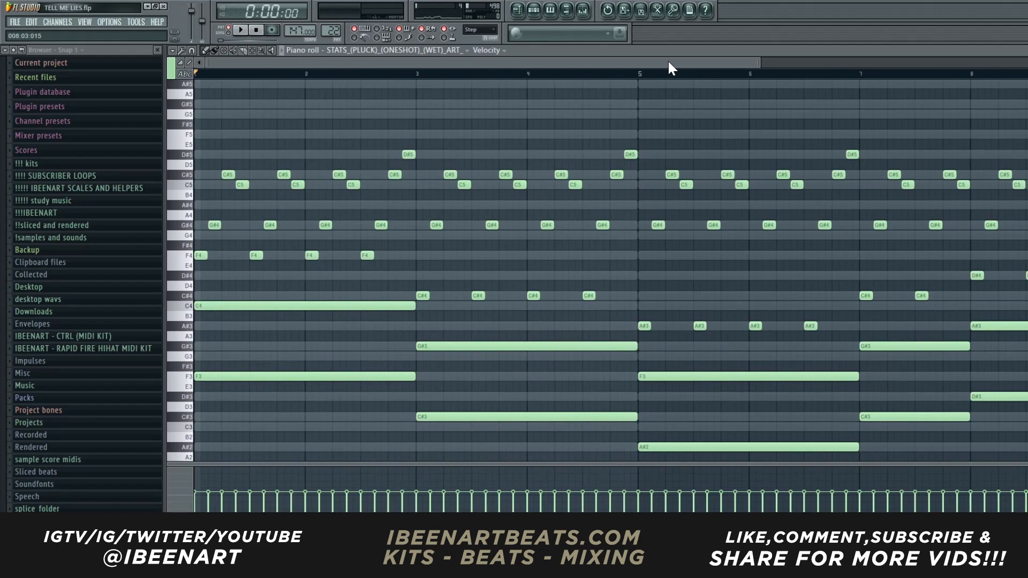
- Add a held G#5, G5, F5 and A#5 melody above the arpeggio, fitting its G5 notes to the ends of bars 6 and 8
{"action": "scroll", "coordinate": [668, 62], "scroll_direction": "down", "scroll_amount": 1}
{"action": "left_click", "coordinate": [197, 259]}
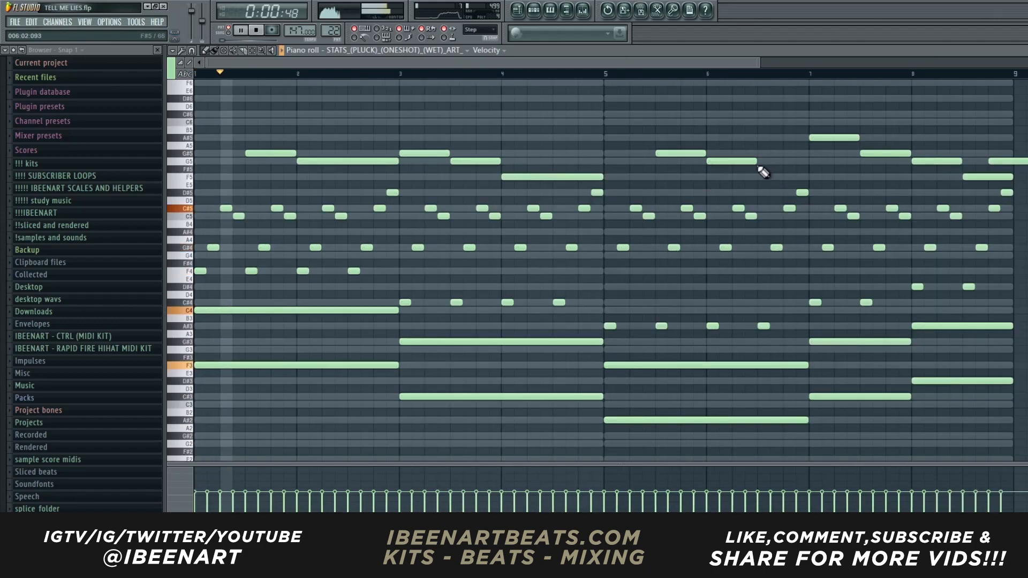
{"action": "left_click_drag", "start_coordinate": [755, 163], "coordinate": [804, 162]}
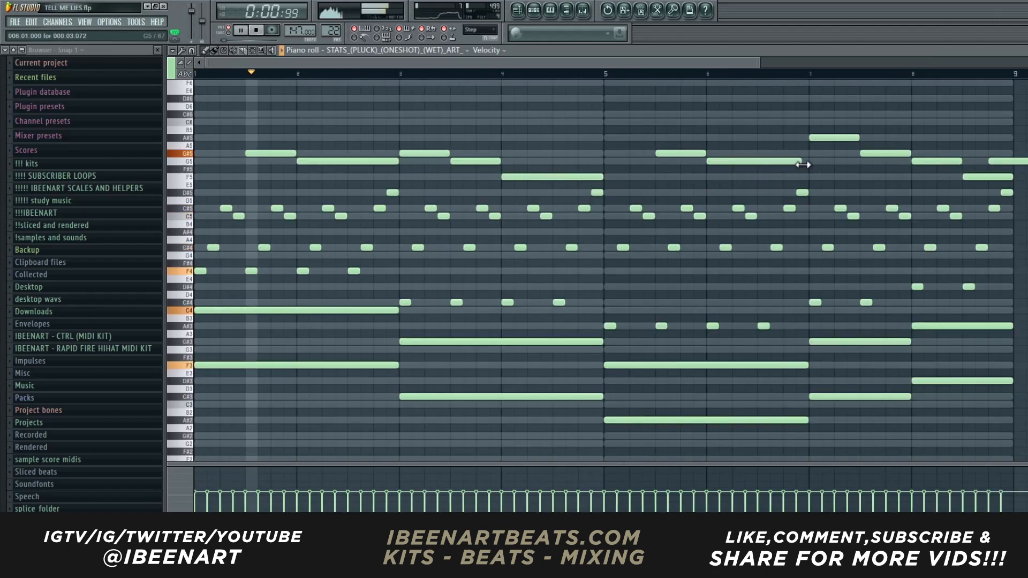
{"action": "left_click_drag", "start_coordinate": [1027, 162], "coordinate": [991, 177]}
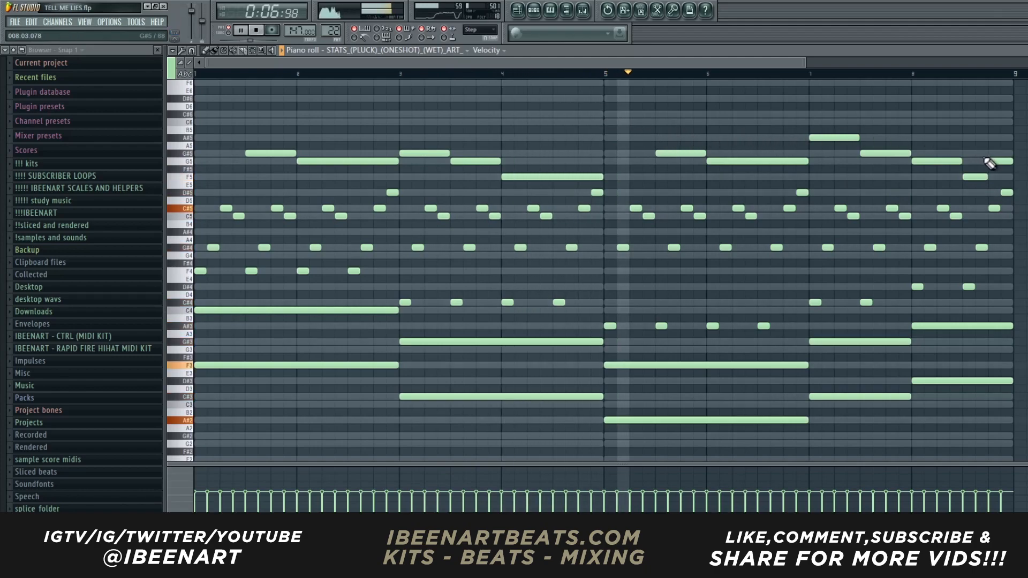
- Try higher D#6 and C#6 melody notes over bars 7 and 8 during playback
{"action": "left_click", "coordinate": [862, 100]}
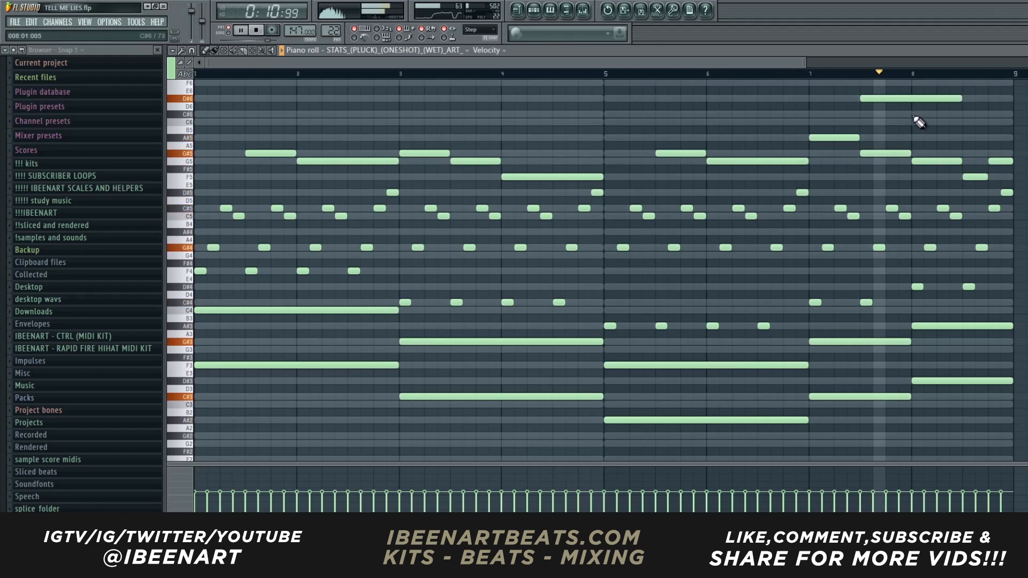
{"action": "left_click", "coordinate": [913, 115]}
{"action": "right_click", "coordinate": [958, 114]}
{"action": "right_click", "coordinate": [891, 98]}
{"action": "key", "text": "space"}
{"action": "scroll", "coordinate": [555, 121], "scroll_direction": "down", "scroll_amount": 1}
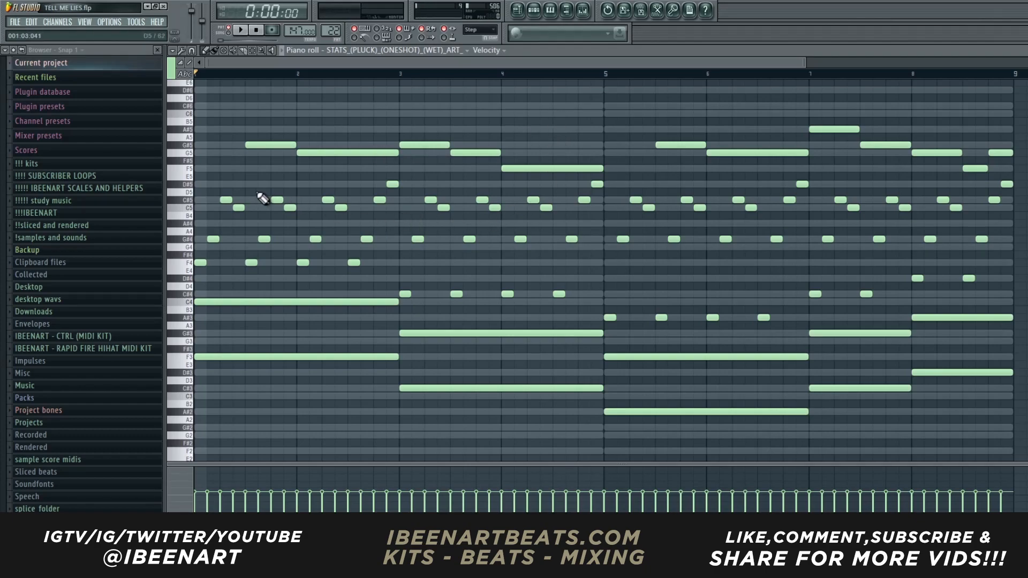
- Highlight the arpeggio, the held bass chords and the upper melody in turn to review the three layers
{"action": "left_click_drag", "start_coordinate": [182, 184], "coordinate": [167, 292]}
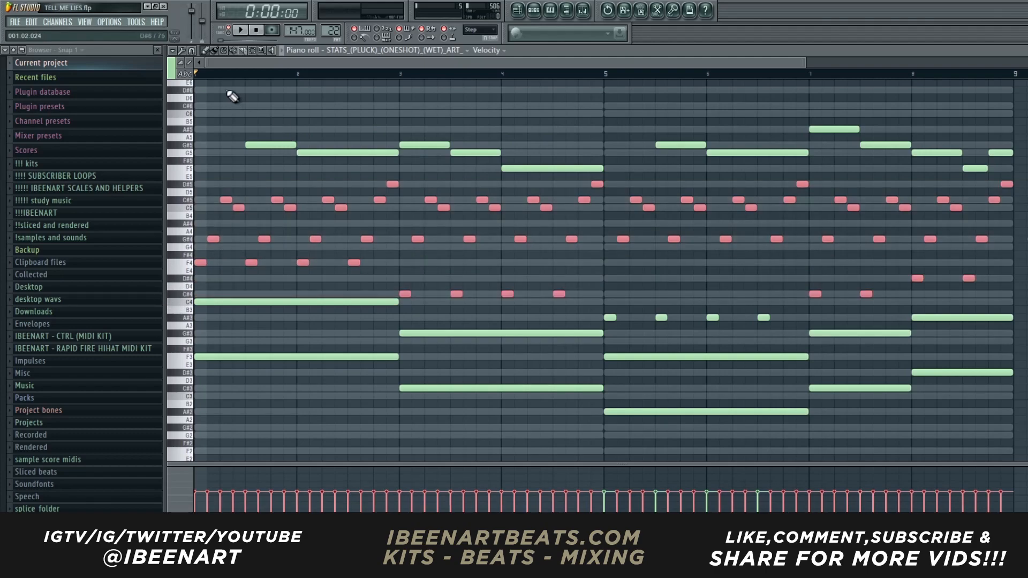
{"action": "left_click", "coordinate": [275, 298]}
{"action": "left_click_drag", "start_coordinate": [293, 292], "coordinate": [491, 405]}
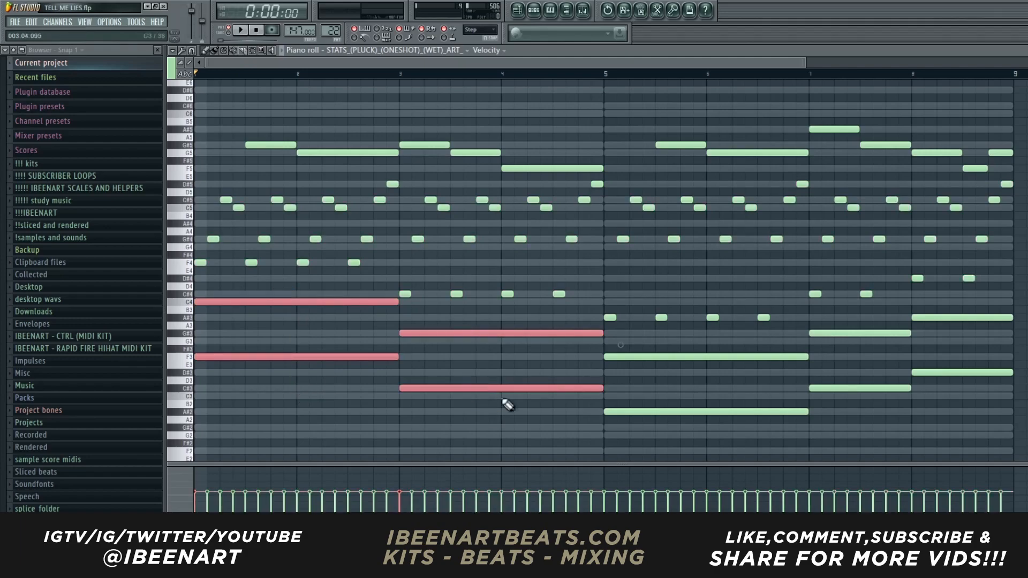
{"action": "left_click_drag", "start_coordinate": [701, 375], "coordinate": [759, 435]}
{"action": "left_click_drag", "start_coordinate": [835, 323], "coordinate": [837, 356]}
{"action": "left_click_drag", "start_coordinate": [770, 345], "coordinate": [772, 409]}
{"action": "left_click_drag", "start_coordinate": [843, 374], "coordinate": [857, 398]}
{"action": "left_click_drag", "start_coordinate": [934, 344], "coordinate": [926, 308]}
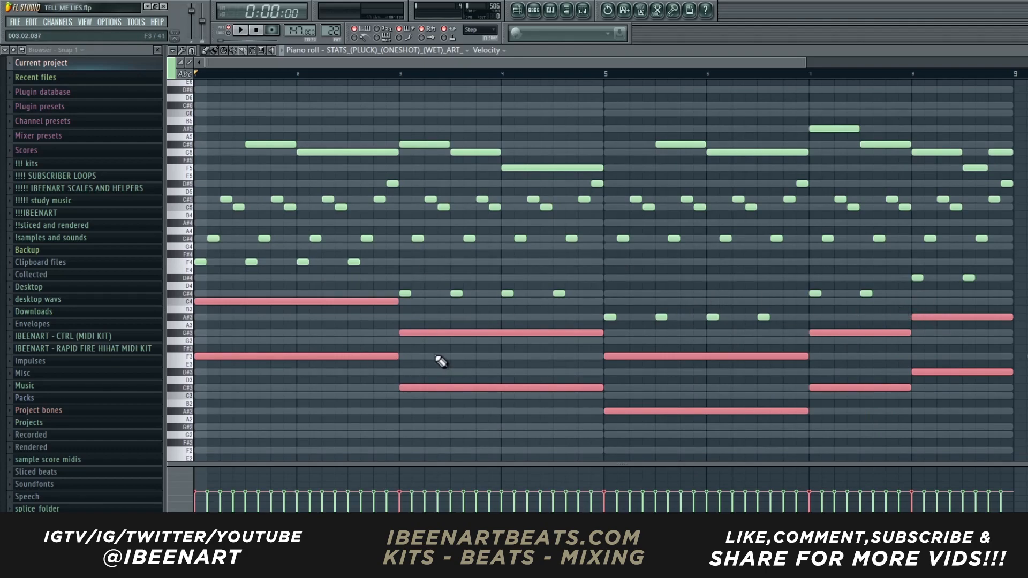
{"action": "left_click_drag", "start_coordinate": [1021, 99], "coordinate": [197, 174]}
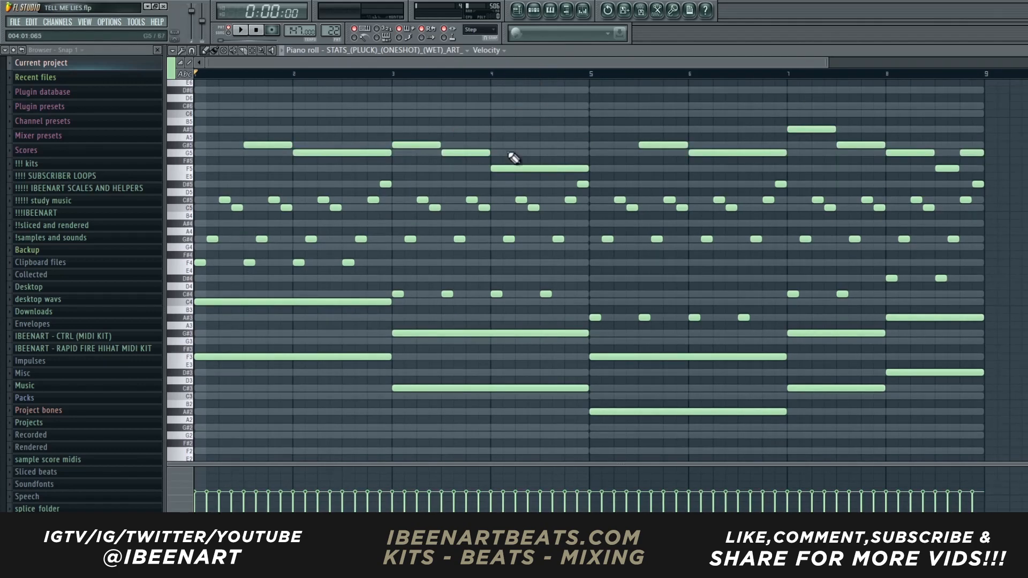
- Highlight the notes below D4 and those from D4 up to C#5 in turn, and switch to the playlist
{"action": "left_click_drag", "start_coordinate": [172, 294], "coordinate": [174, 421]}
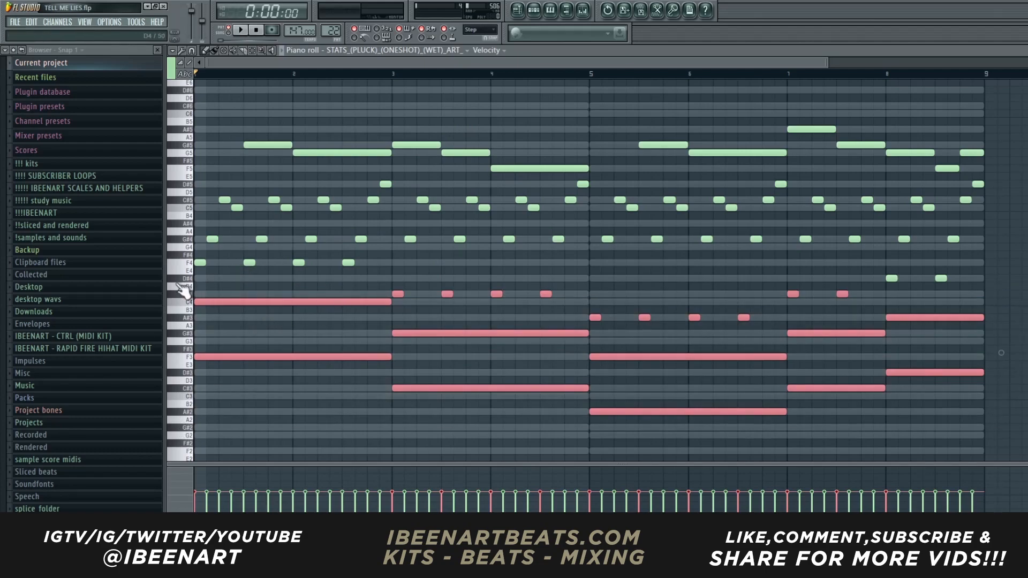
{"action": "left_click_drag", "start_coordinate": [181, 284], "coordinate": [174, 194]}
{"action": "key", "text": "F5"}
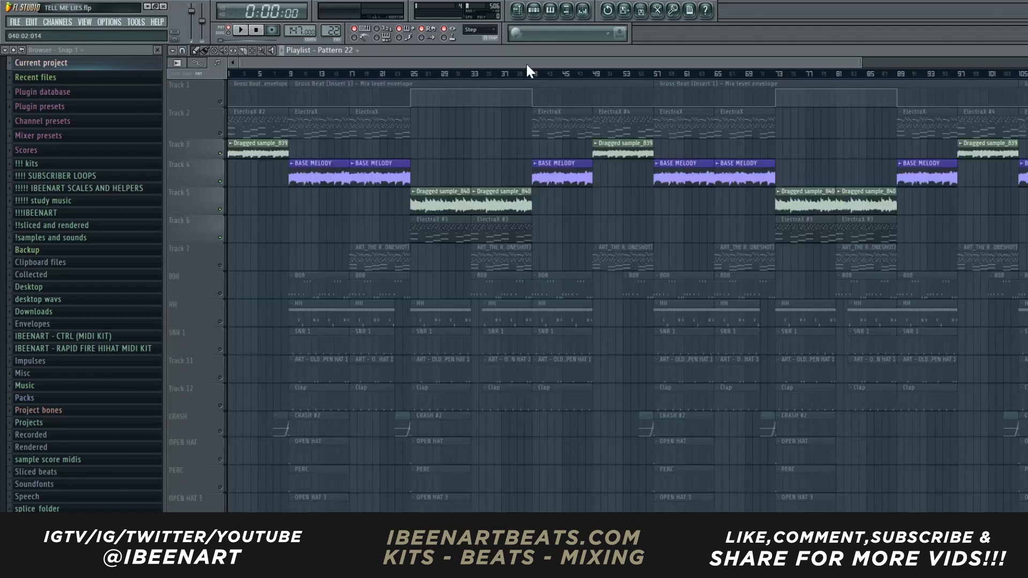
- Mark bars 9–16 and then bars 17–24 in the playlist to compare the two BASE MELODY sections
{"action": "scroll", "coordinate": [465, 68], "scroll_direction": "down", "scroll_amount": 2}
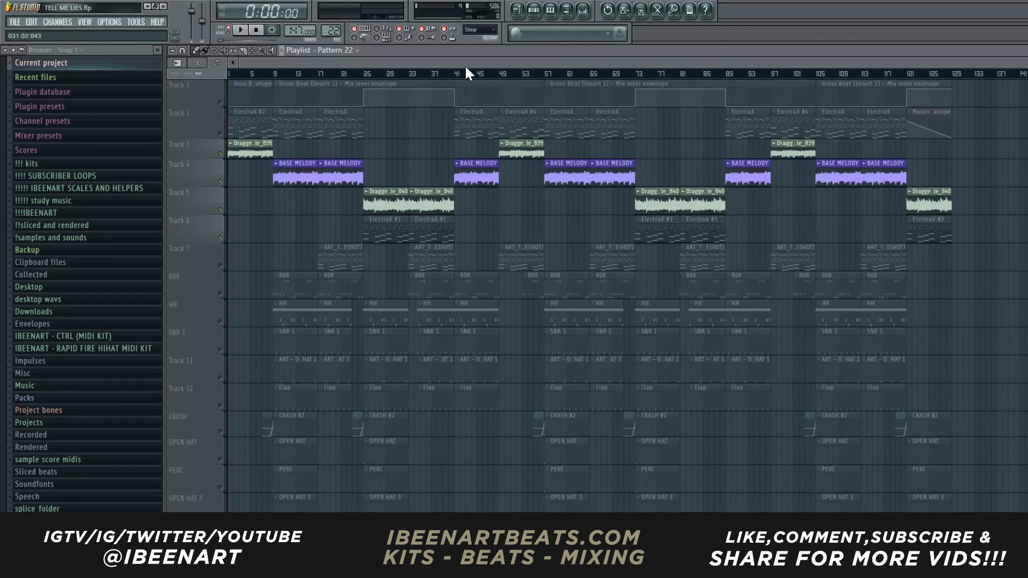
{"action": "scroll", "coordinate": [337, 78], "scroll_direction": "up", "scroll_amount": 5}
{"action": "left_click_drag", "start_coordinate": [388, 75], "coordinate": [546, 76]}
{"action": "left_click", "coordinate": [480, 174]}
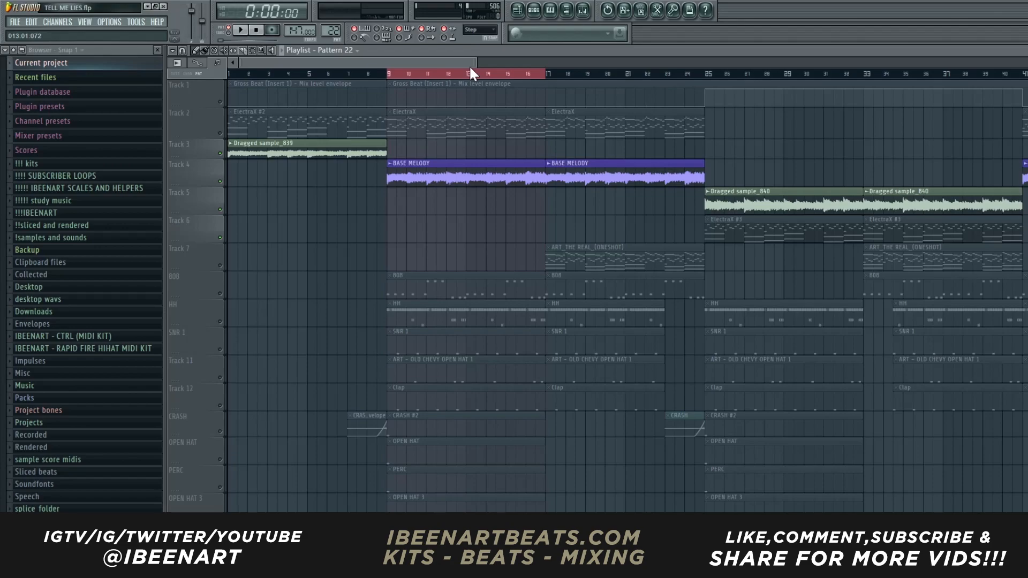
{"action": "left_click", "coordinate": [547, 74]}
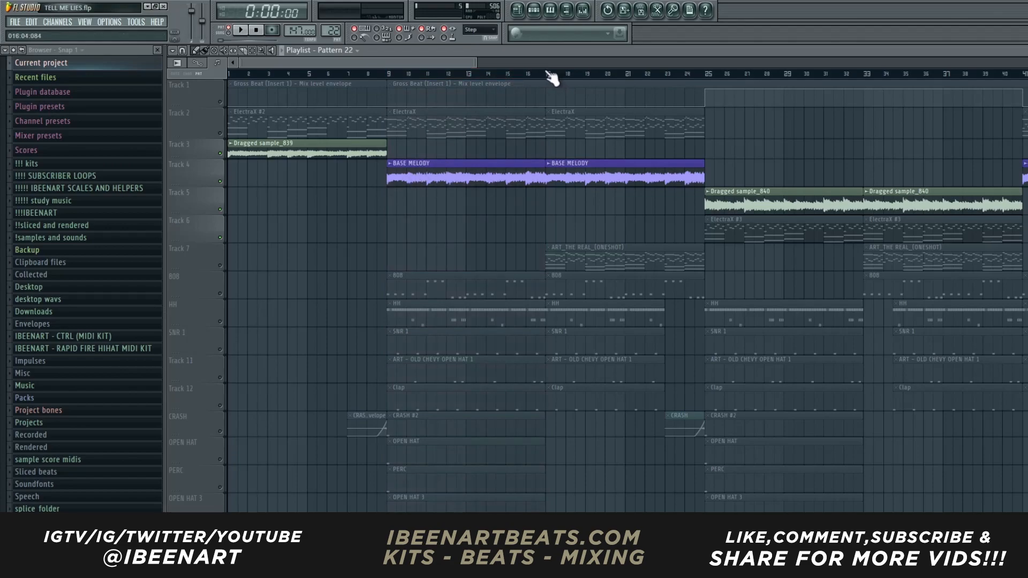
{"action": "left_click_drag", "start_coordinate": [549, 76], "coordinate": [707, 86]}
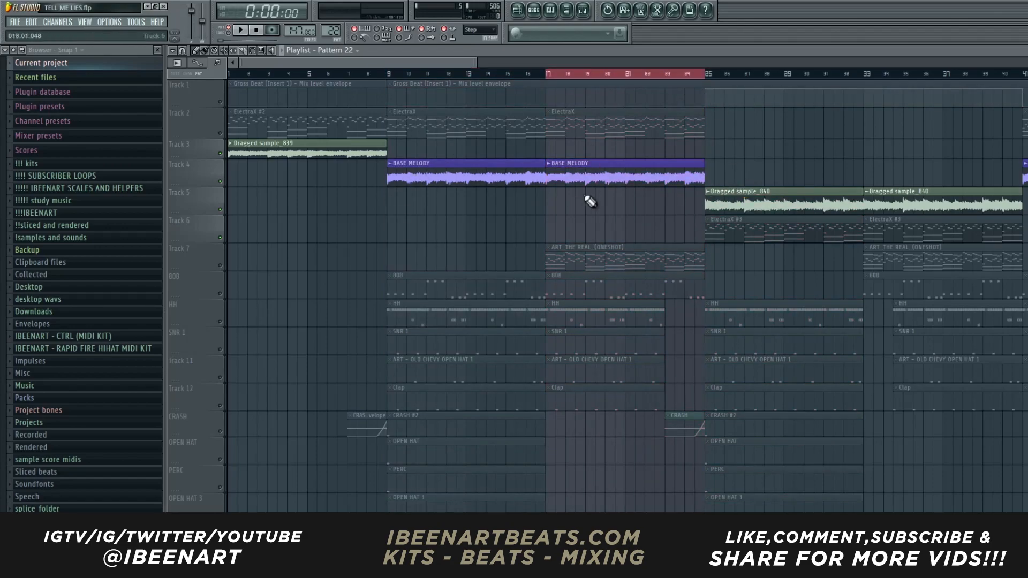
{"action": "left_click", "coordinate": [477, 75]}
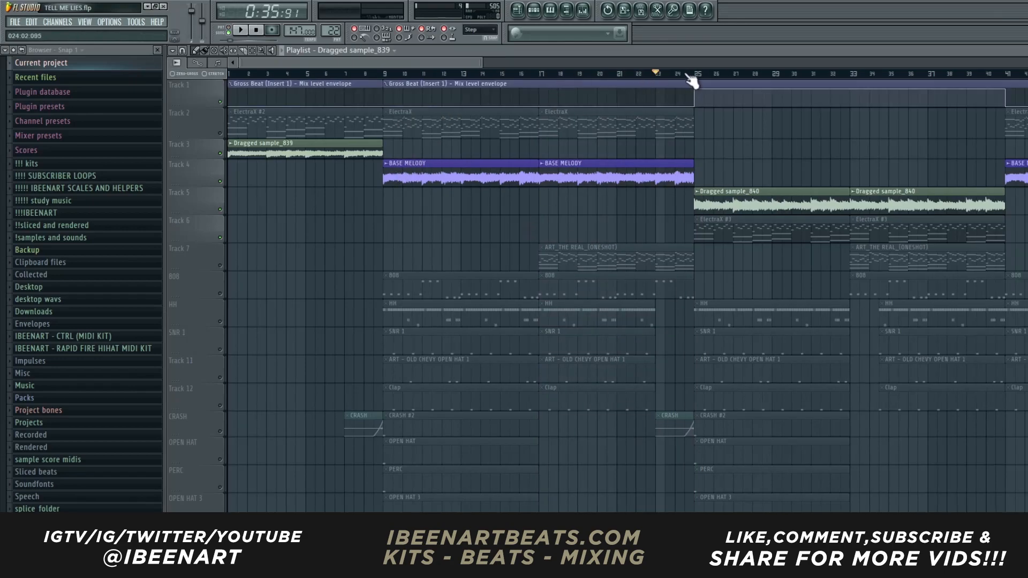
- Replace the playlist time selection over bars 17–24 with one over bars 9–16
{"action": "left_click_drag", "start_coordinate": [690, 74], "coordinate": [540, 75]}
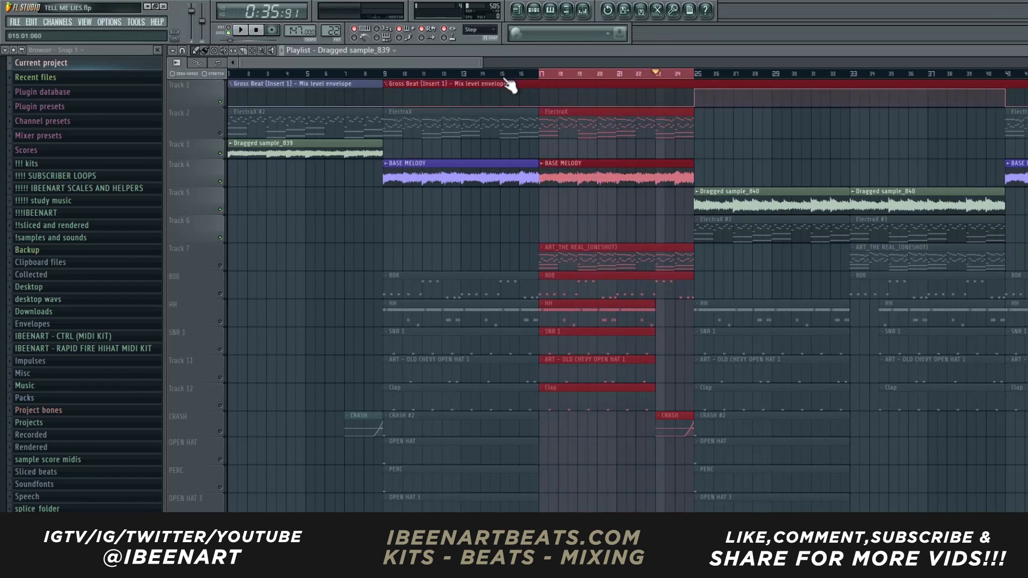
{"action": "left_click", "coordinate": [381, 77], "text": "ctrl"}
{"action": "left_click_drag", "start_coordinate": [388, 83], "coordinate": [535, 85]}
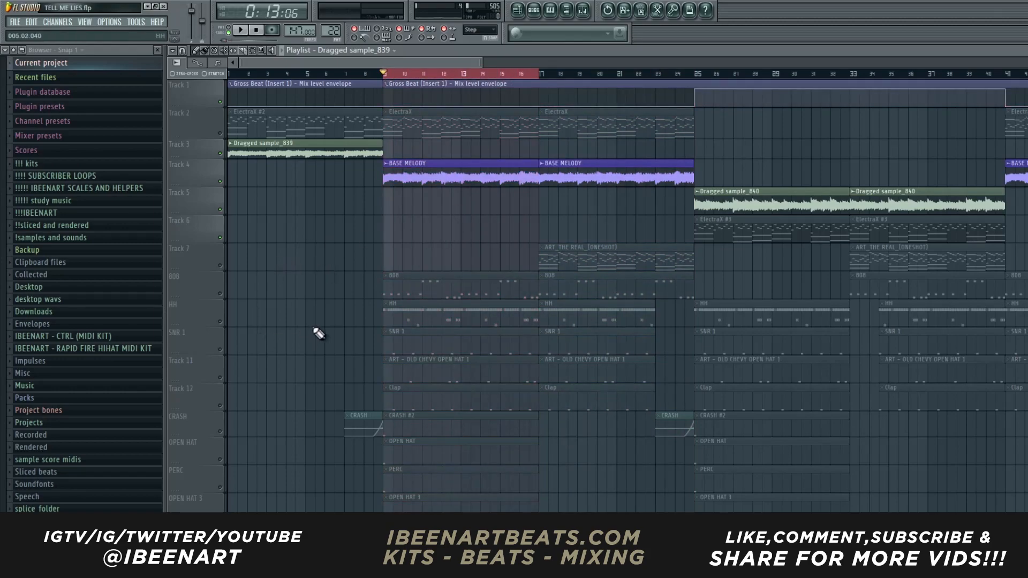
- Play the selected section while unmuting the SNR 1, Clap, HH and ART - OLD CHEVY OPEN HAT 1 tracks
{"action": "left_click", "coordinate": [220, 321]}
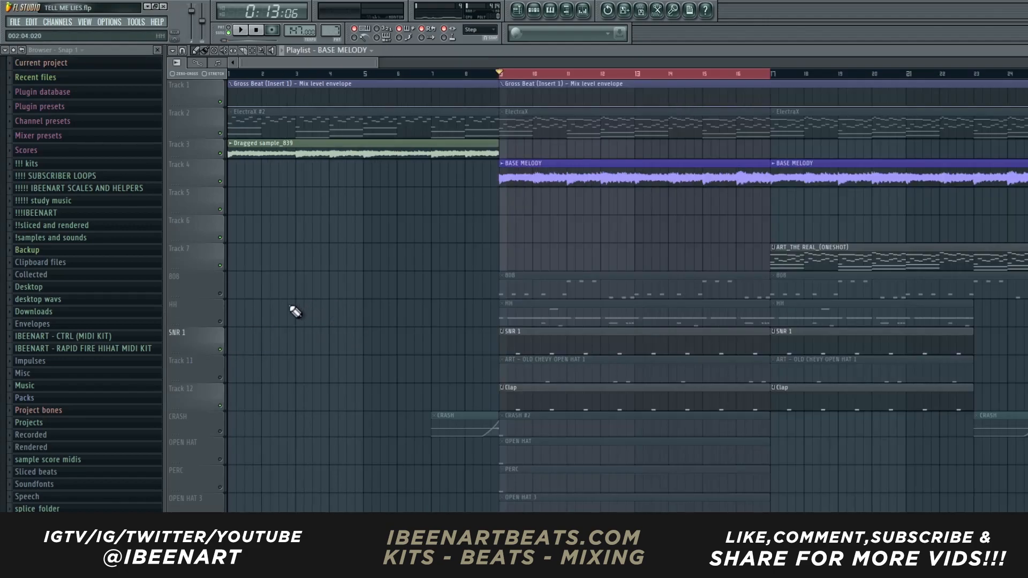
{"action": "key", "text": "space"}
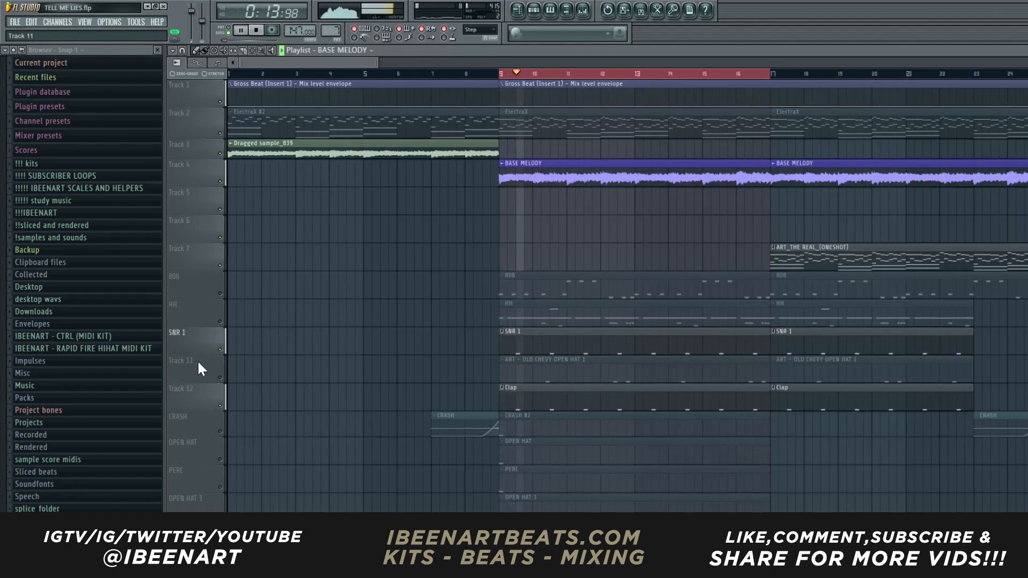
{"action": "left_click", "coordinate": [220, 321]}
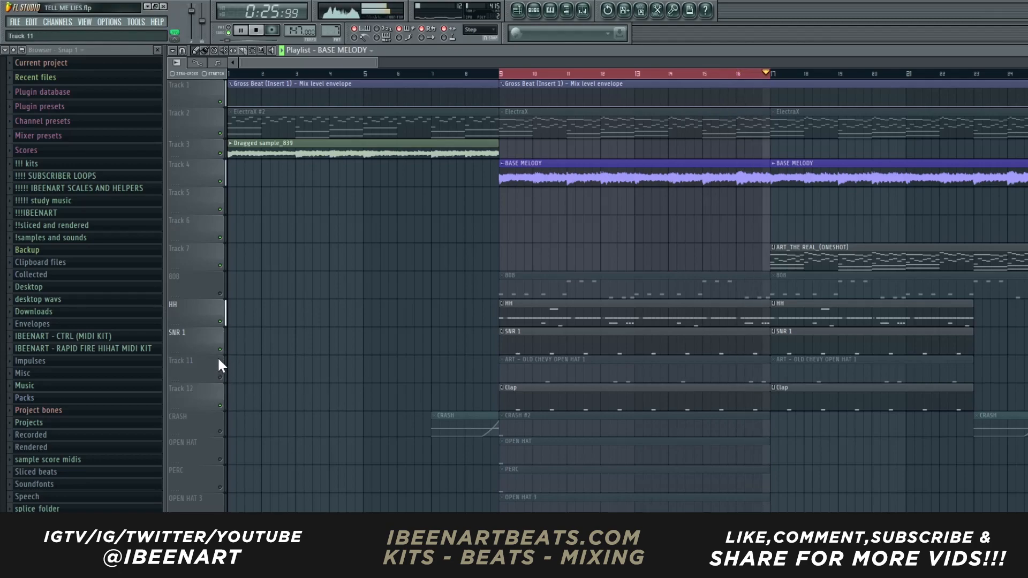
{"action": "left_click", "coordinate": [220, 378]}
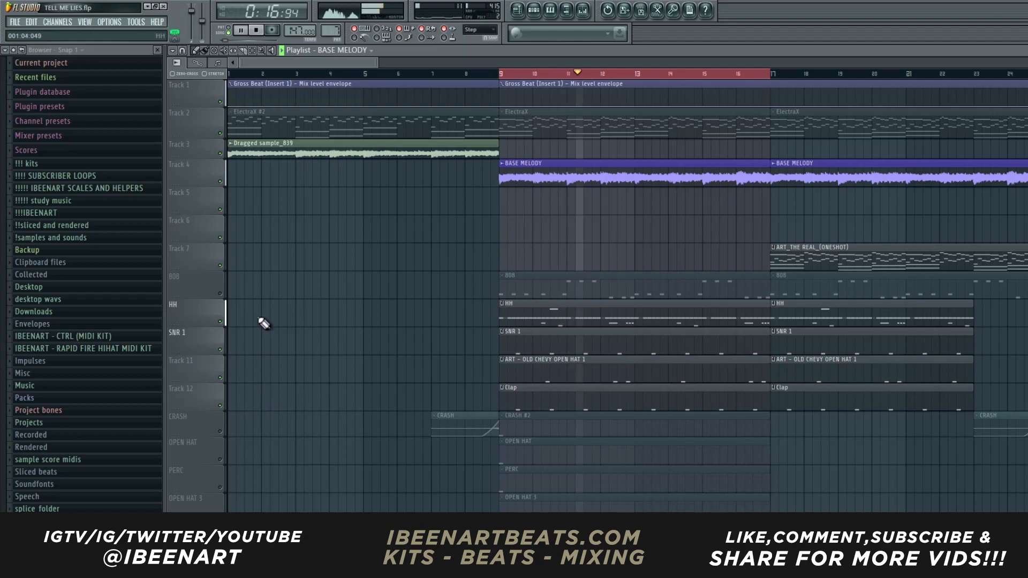
- Unmute the CRASH, OPEN HAT, PERC, OPEN HAT 3 and 808 tracks during playback
{"action": "left_click", "coordinate": [220, 431]}
{"action": "left_click", "coordinate": [219, 459]}
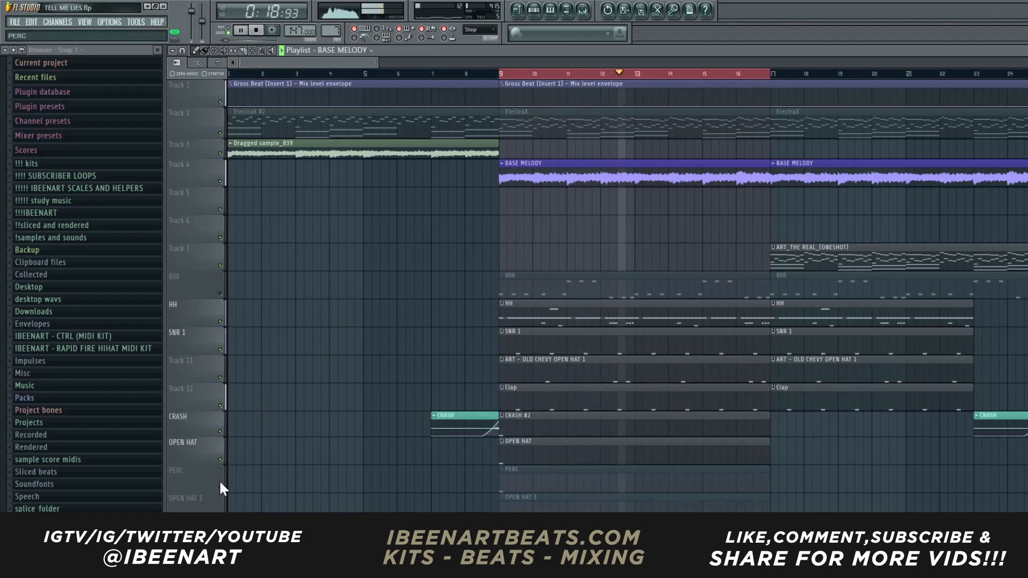
{"action": "left_click", "coordinate": [220, 487]}
{"action": "left_click", "coordinate": [220, 511]}
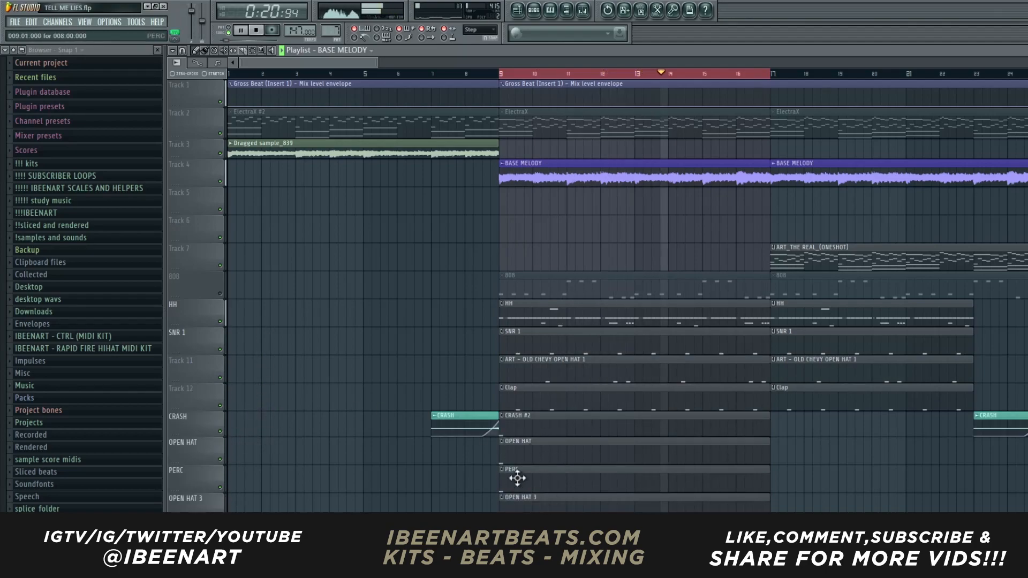
{"action": "left_click", "coordinate": [220, 294]}
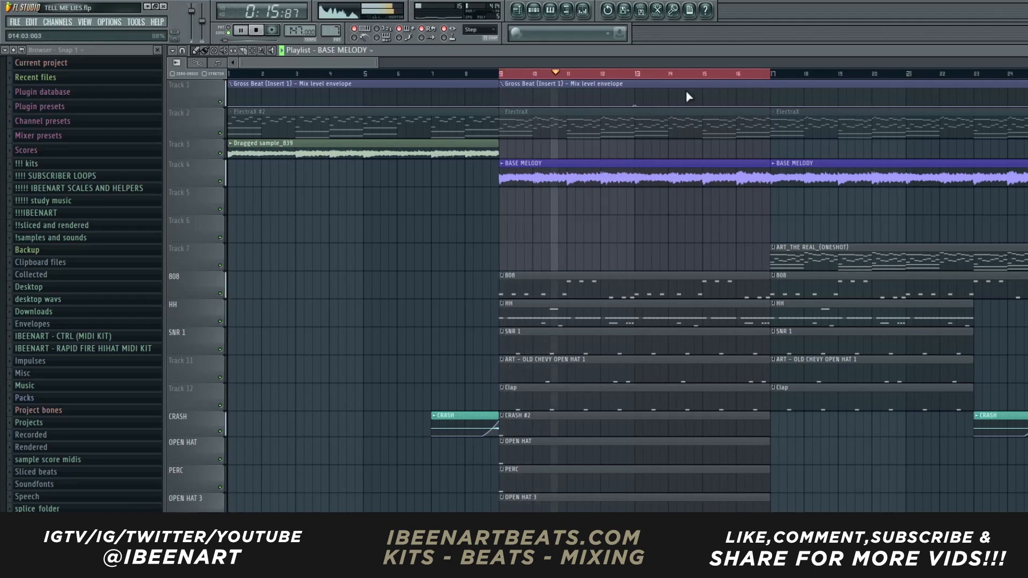
- Clear the loop selection and place a copy of the 808 clip at bar 25 on the 808 track
{"action": "mouse_move", "coordinate": [695, 62]}
{"action": "left_mouse_down"}
{"action": "mouse_move", "coordinate": [752, 64]}
{"action": "mouse_move", "coordinate": [676, 65]}
{"action": "left_mouse_up"}
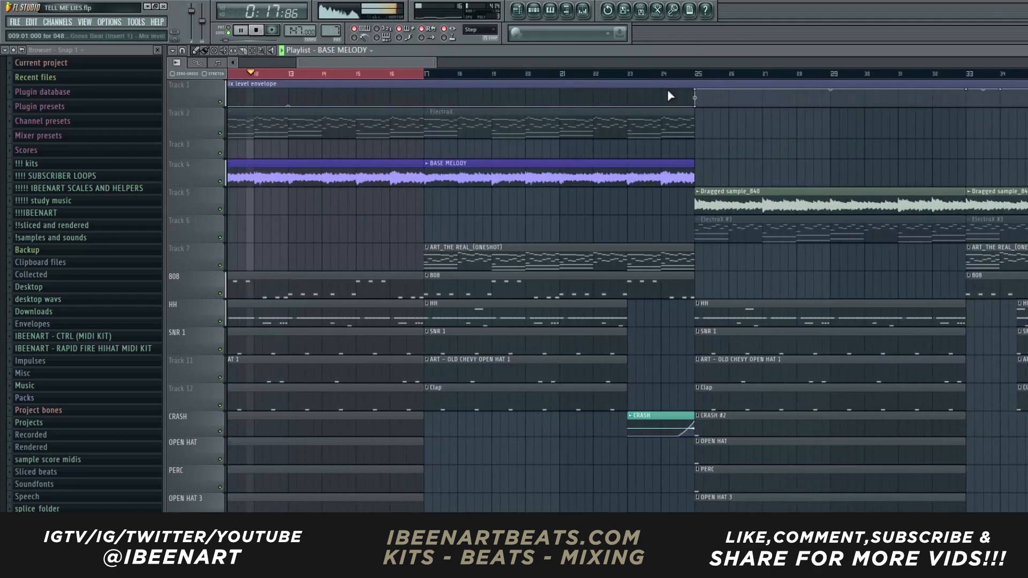
{"action": "left_click", "coordinate": [675, 75], "text": "ctrl"}
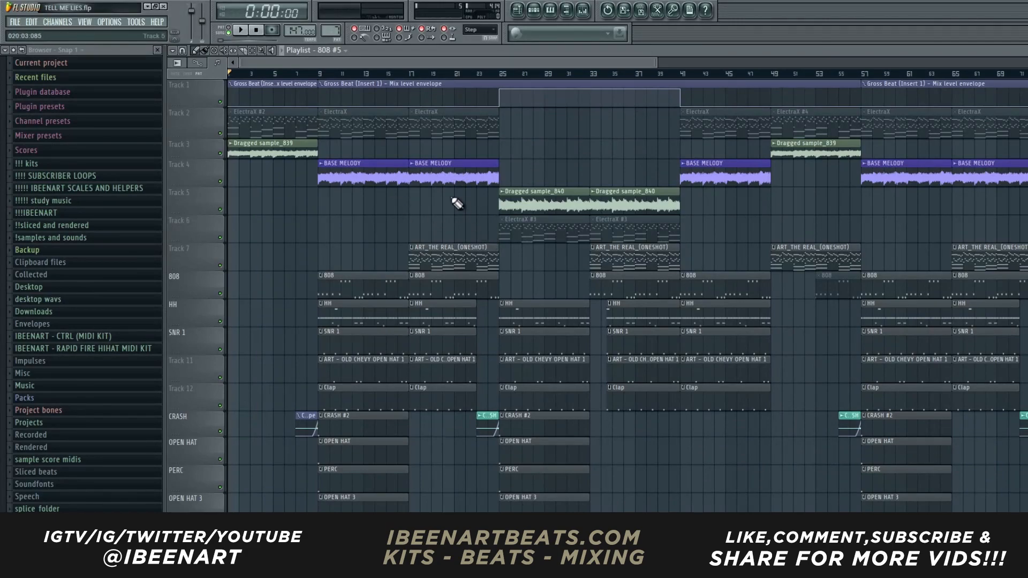
{"action": "scroll", "coordinate": [498, 66], "scroll_direction": "up", "scroll_amount": 2}
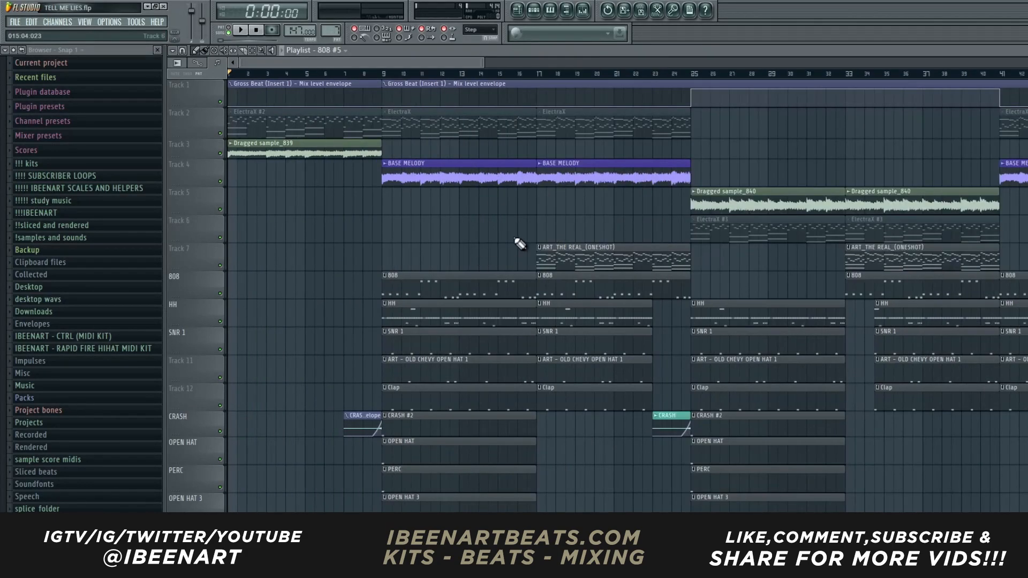
{"action": "left_click", "coordinate": [459, 274]}
{"action": "left_click_drag", "start_coordinate": [439, 292], "coordinate": [738, 274]}
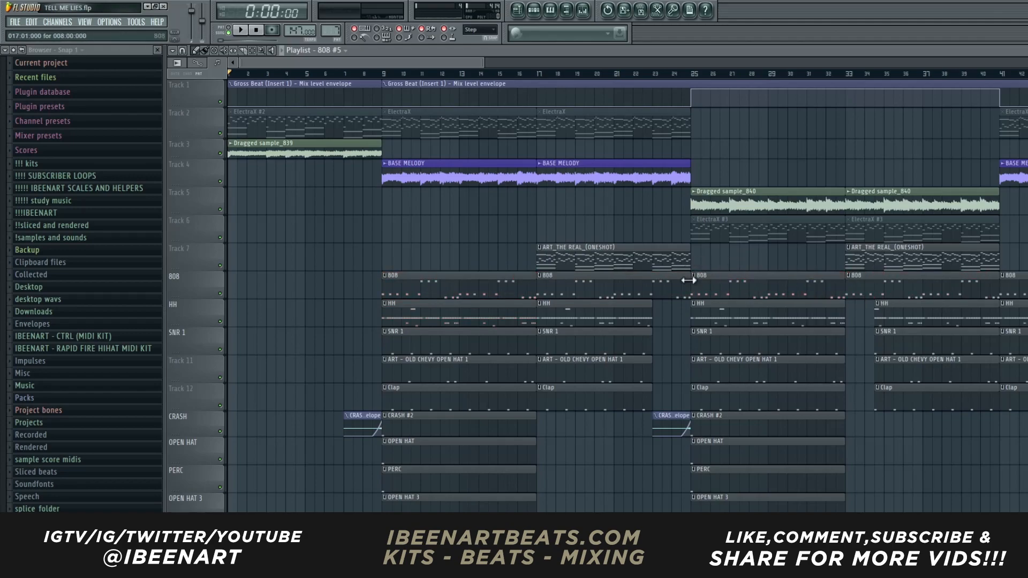
- In the 808 pattern used at bar 25, raise the first note to B5 and chop the second B4 note into a fast roll
{"action": "double_click", "coordinate": [676, 278]}
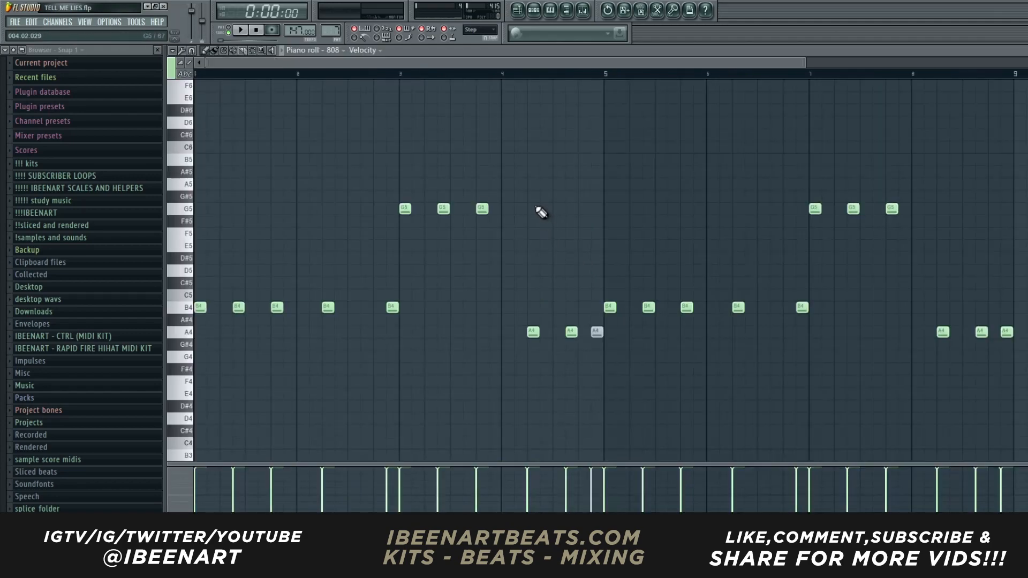
{"action": "left_click_drag", "start_coordinate": [200, 307], "coordinate": [224, 185]}
{"action": "left_click_drag", "start_coordinate": [251, 326], "coordinate": [239, 335]}
{"action": "key", "text": "ctrl+u"}
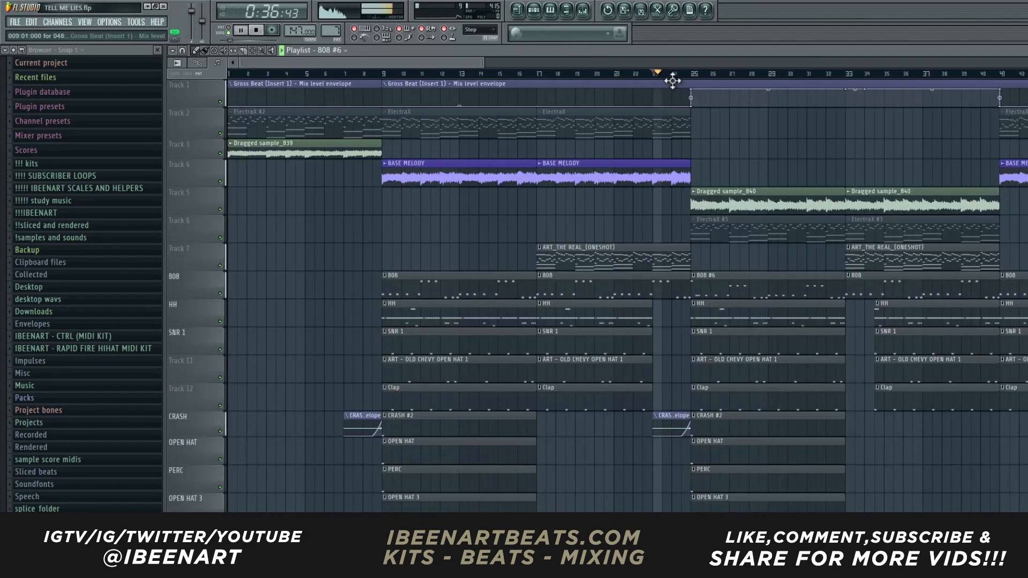
- Add extra 808 hits to the pattern: G5 at the ends of bars 3 and 7, A4 late in bar 4, and B4 in bar 6
{"action": "left_click", "coordinate": [550, 10]}
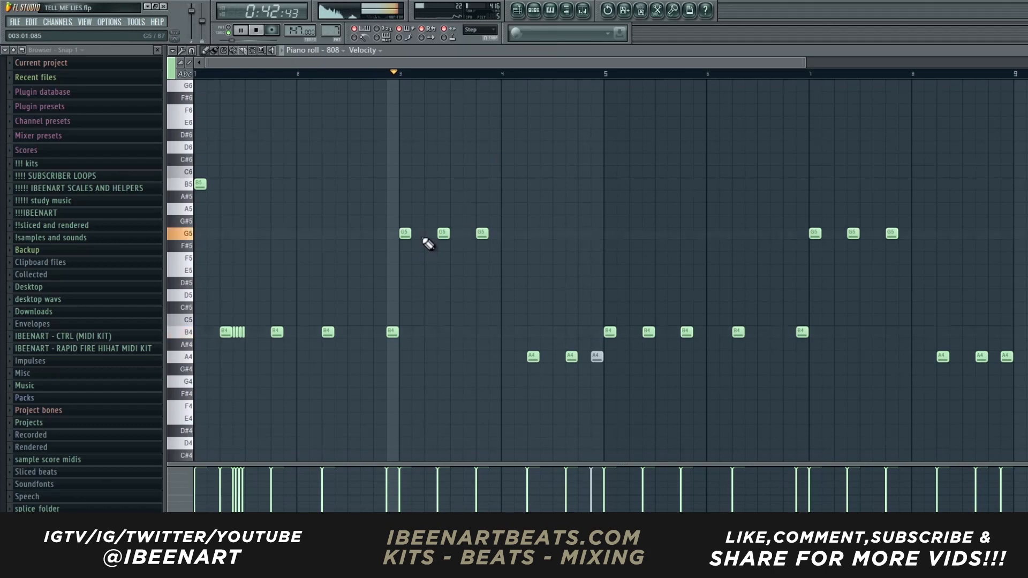
{"action": "left_click", "coordinate": [493, 233]}
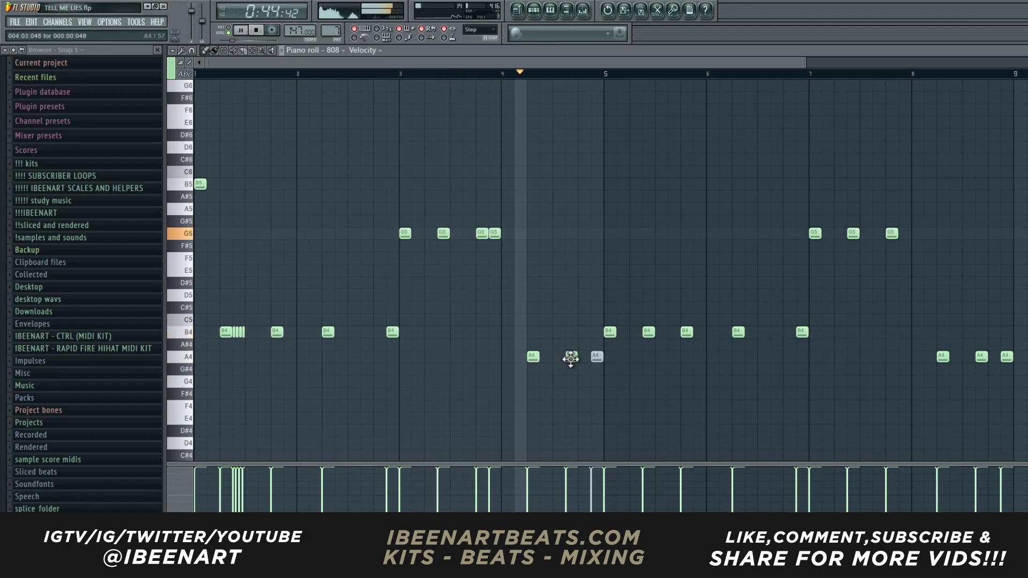
{"action": "left_click", "coordinate": [589, 344]}
{"action": "left_click_drag", "start_coordinate": [583, 357], "coordinate": [581, 360]}
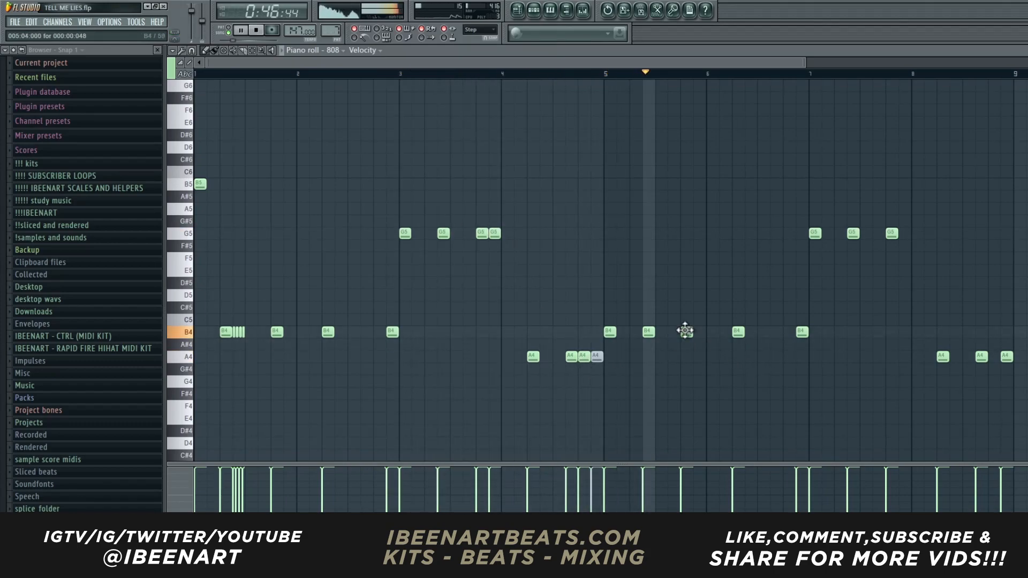
{"action": "left_click", "coordinate": [747, 332]}
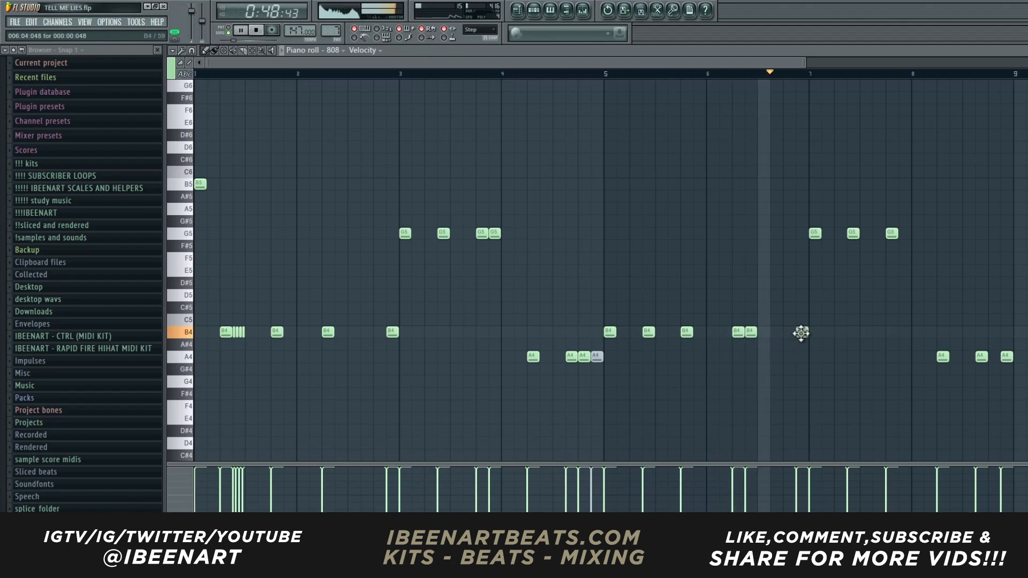
{"action": "left_click", "coordinate": [902, 233]}
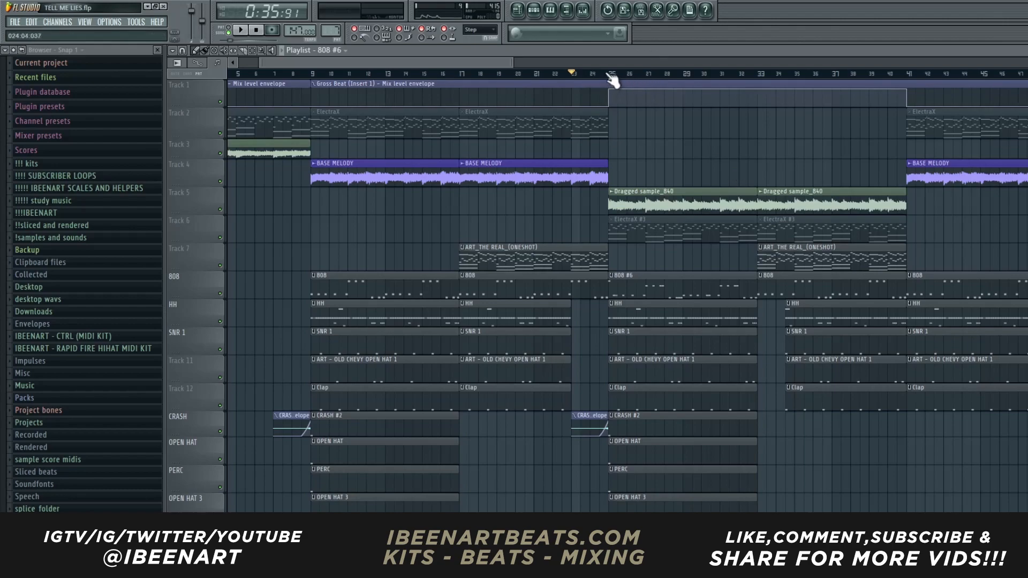
- Select bars 9–24 and then bars 25–32 in the playlist to review the sections, clearing the selection each time
{"action": "left_click_drag", "start_coordinate": [608, 74], "coordinate": [312, 74]}
{"action": "key", "text": "ctrl+d"}
{"action": "left_click_drag", "start_coordinate": [619, 78], "coordinate": [599, 92]}
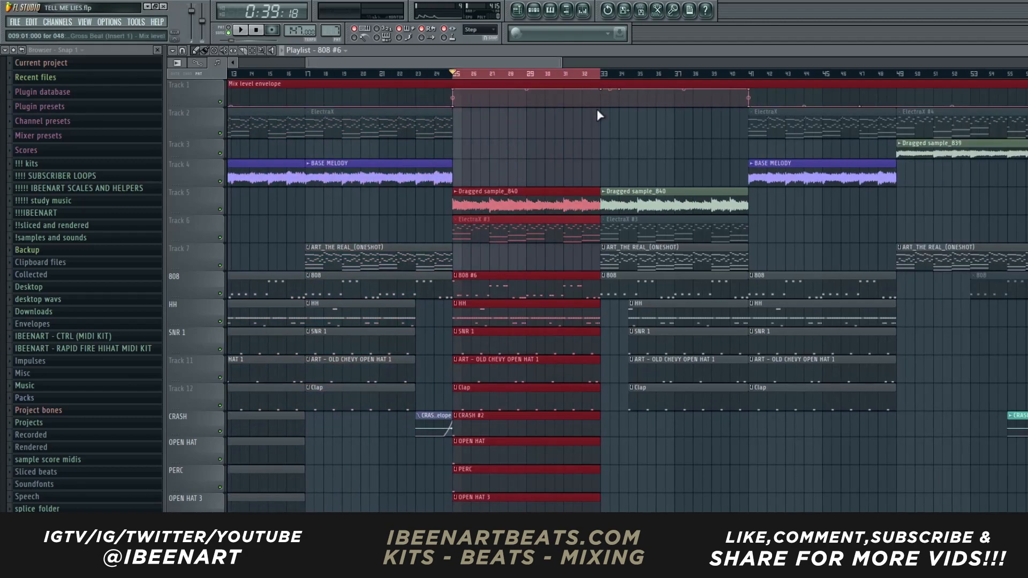
{"action": "key", "text": "ctrl+d"}
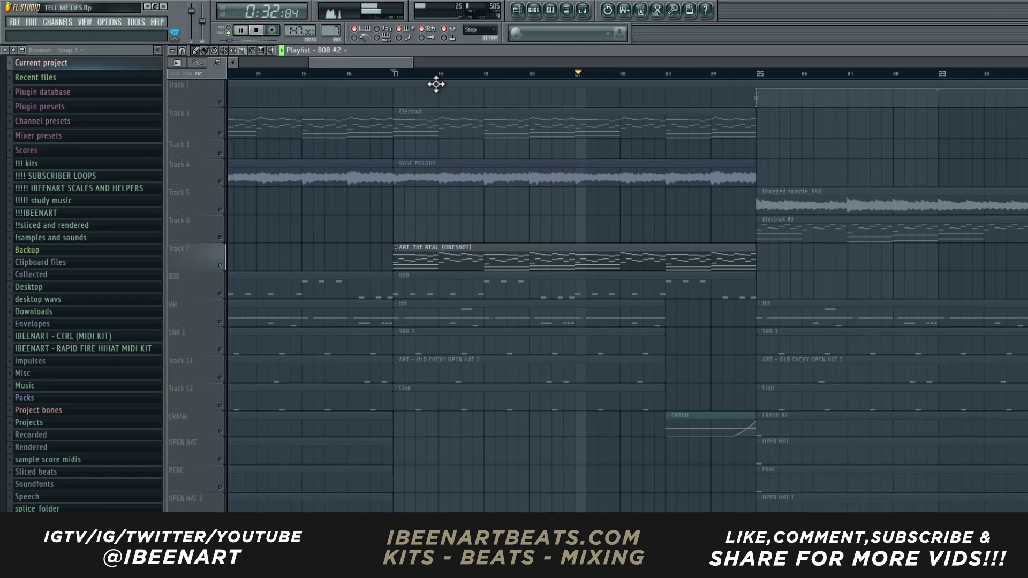
- Stop playback and inspect the Fruity Chorus and Gross Beat effects on mixer Insert 2
{"action": "left_click_drag", "start_coordinate": [453, 70], "coordinate": [439, 70]}
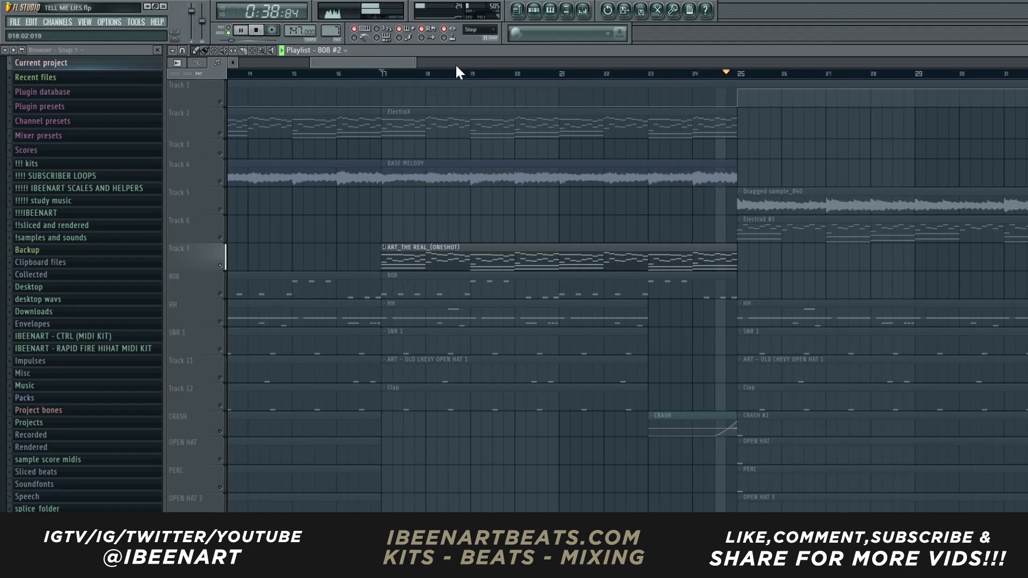
{"action": "key", "text": "space"}
{"action": "key", "text": "F9"}
{"action": "left_click", "coordinate": [399, 360]}
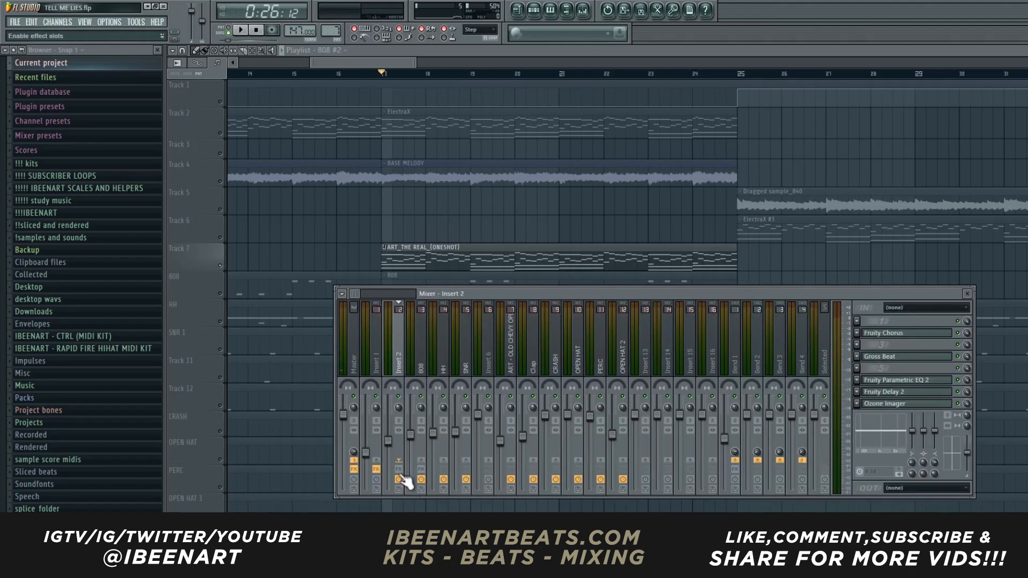
{"action": "left_click", "coordinate": [898, 335]}
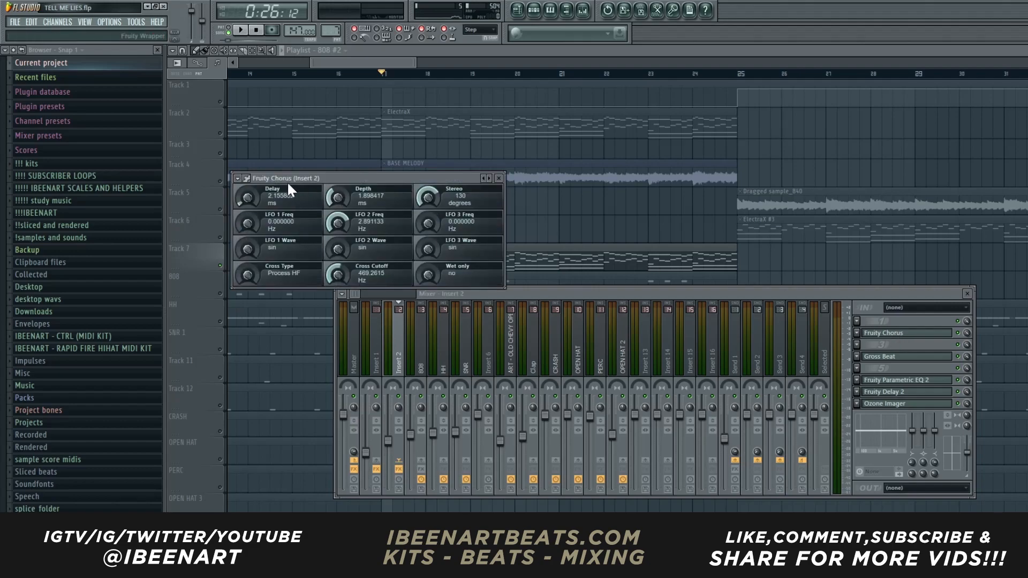
{"action": "left_click", "coordinate": [915, 335]}
{"action": "left_click", "coordinate": [915, 357]}
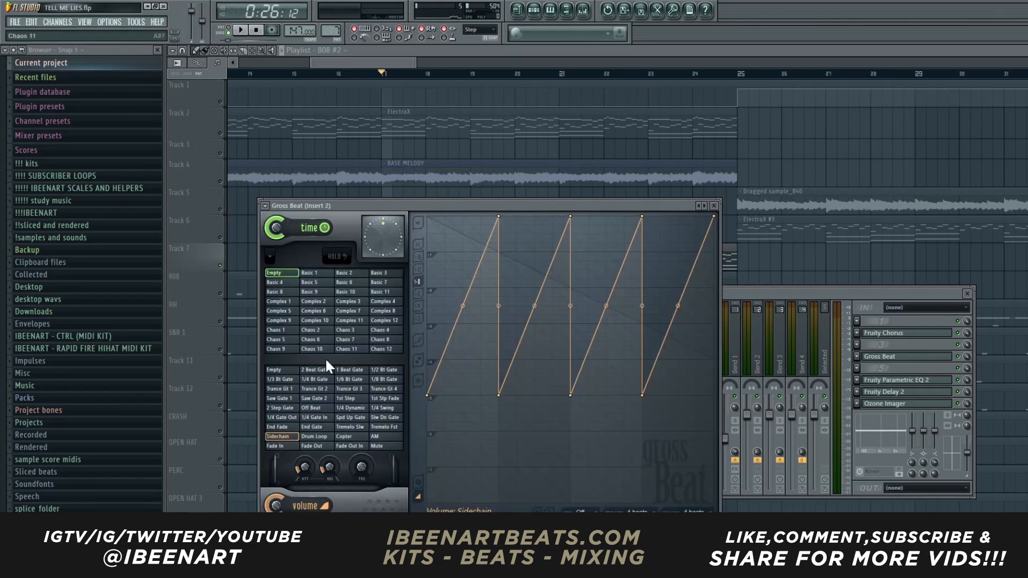
- Close the open effect and mixer windows, restart playback and unmute the BASE MELODY on Track 4
{"action": "key", "text": "F12"}
{"action": "key", "text": "space"}
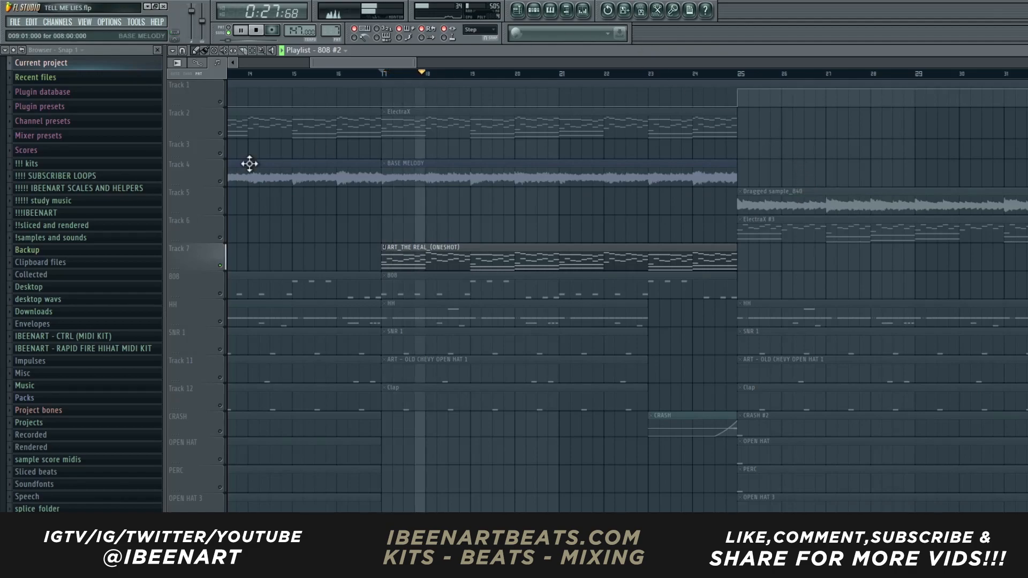
{"action": "left_click", "coordinate": [225, 185]}
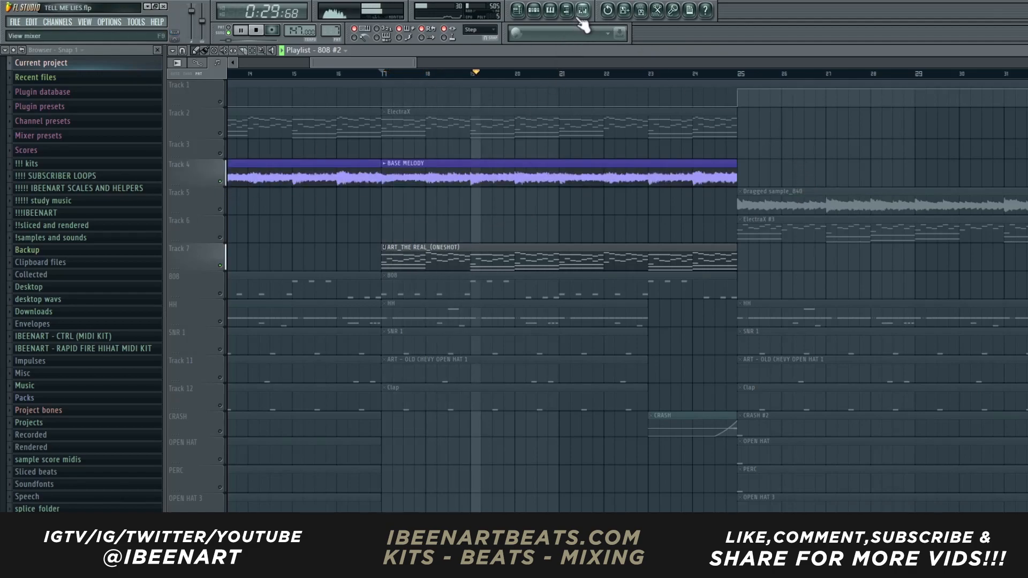
- Show and hide the mixer, and play the soloed melody tracks from about bar 23 into bar 25
{"action": "key", "text": "F9"}
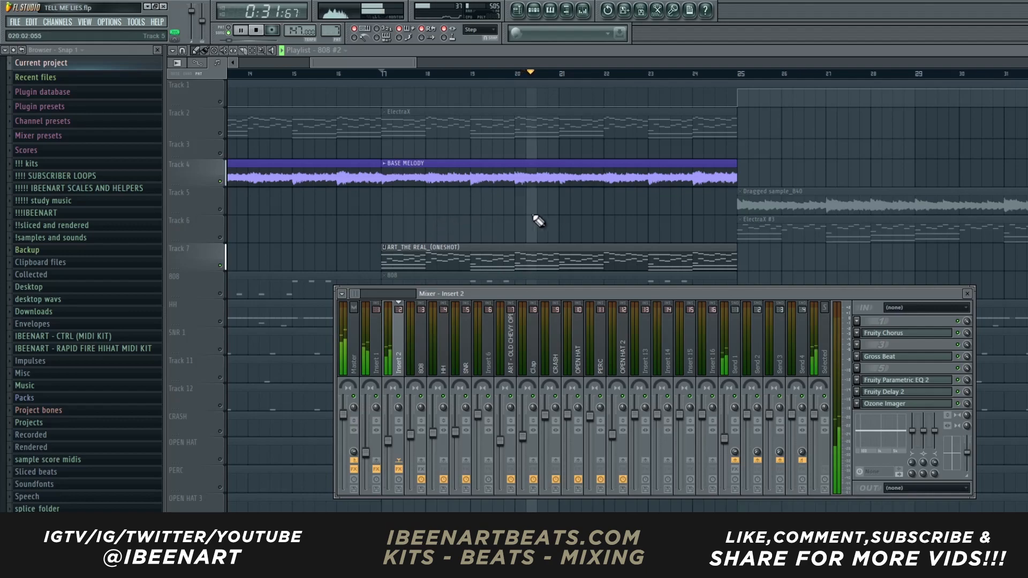
{"action": "key", "text": "F9"}
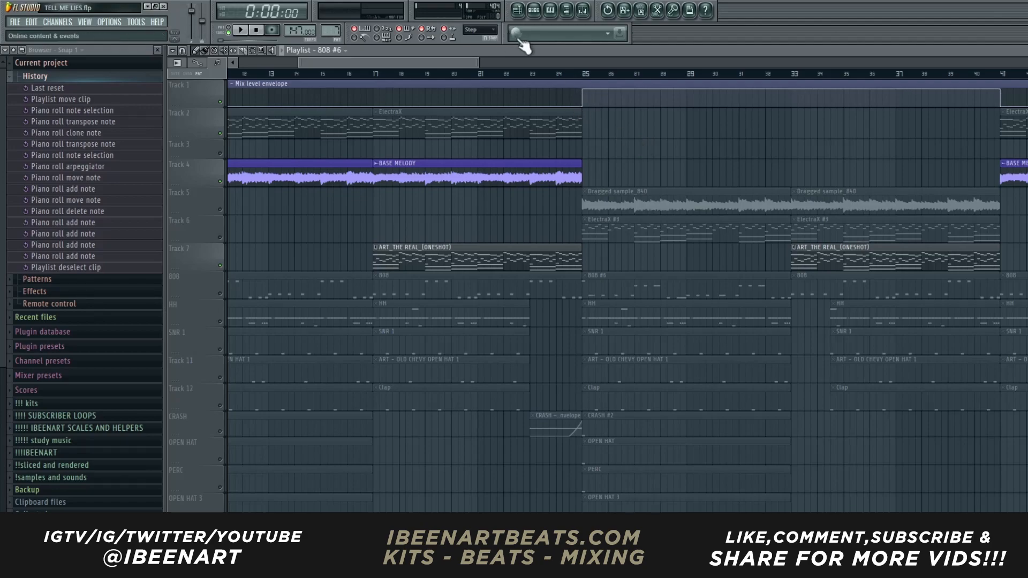
{"action": "left_click", "coordinate": [542, 73]}
{"action": "left_click", "coordinate": [583, 10]}
{"action": "key", "text": "F9"}
{"action": "key", "text": "space"}
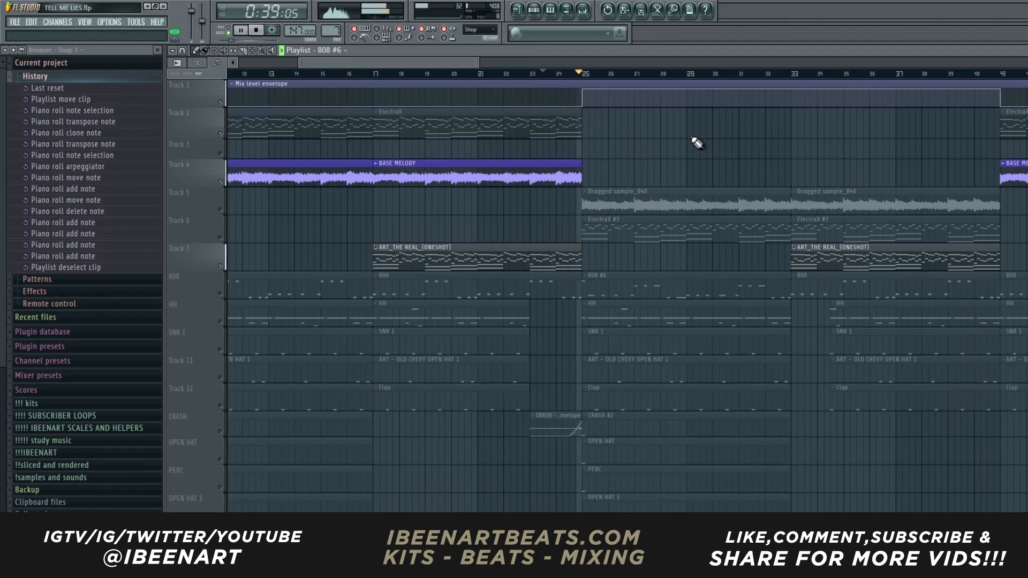
- Stop playback to check Insert 1's effect slots in the mixer, and resume playing with the mixer closed
{"action": "key", "text": "space"}
{"action": "key", "text": "F9"}
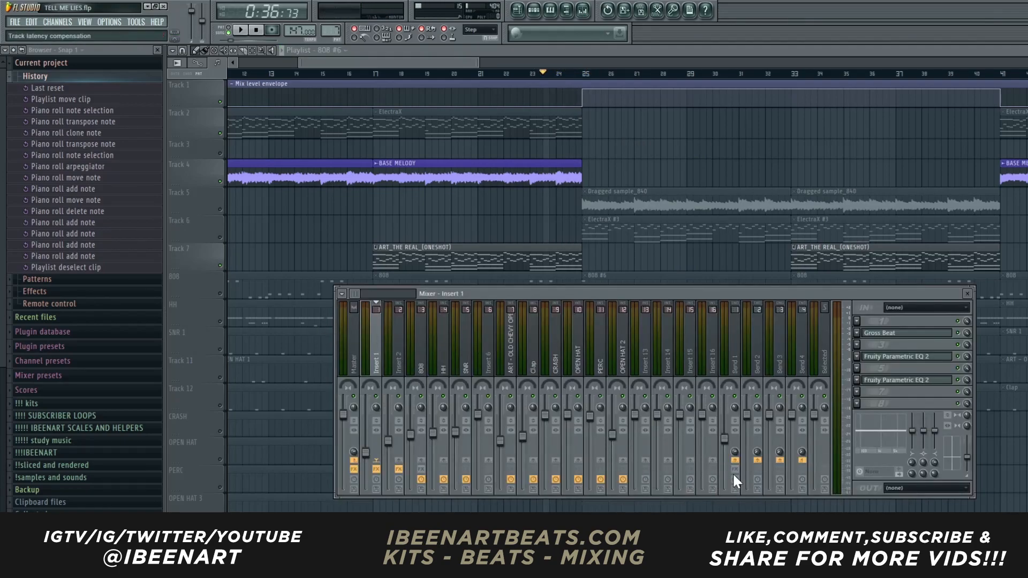
{"action": "key", "text": "F9"}
{"action": "key", "text": "space"}
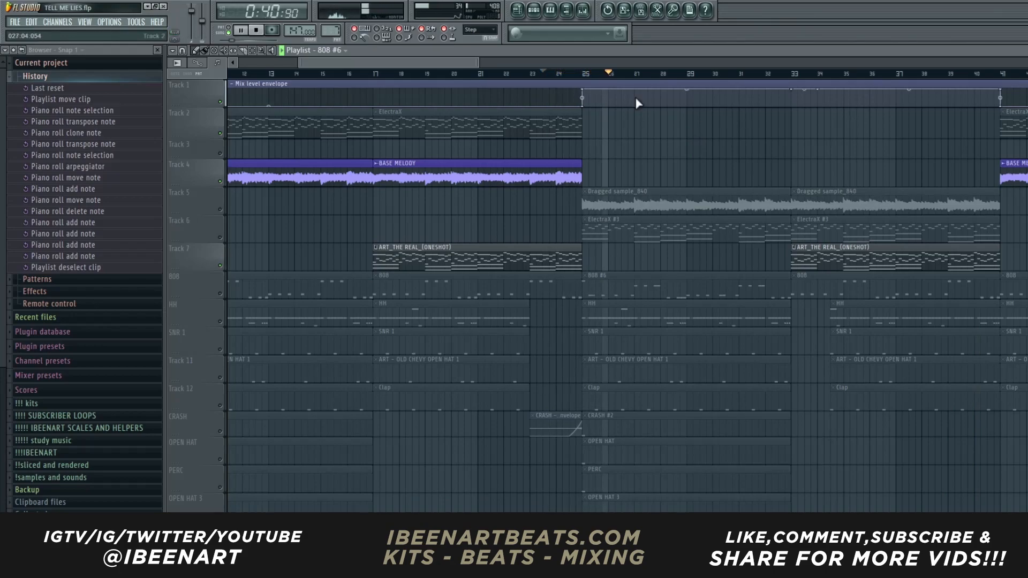
- Stop playback and audition Dragged sample_840 on Track 5 across the transition into bar 25
{"action": "left_click", "coordinate": [257, 31]}
{"action": "left_click", "coordinate": [259, 32]}
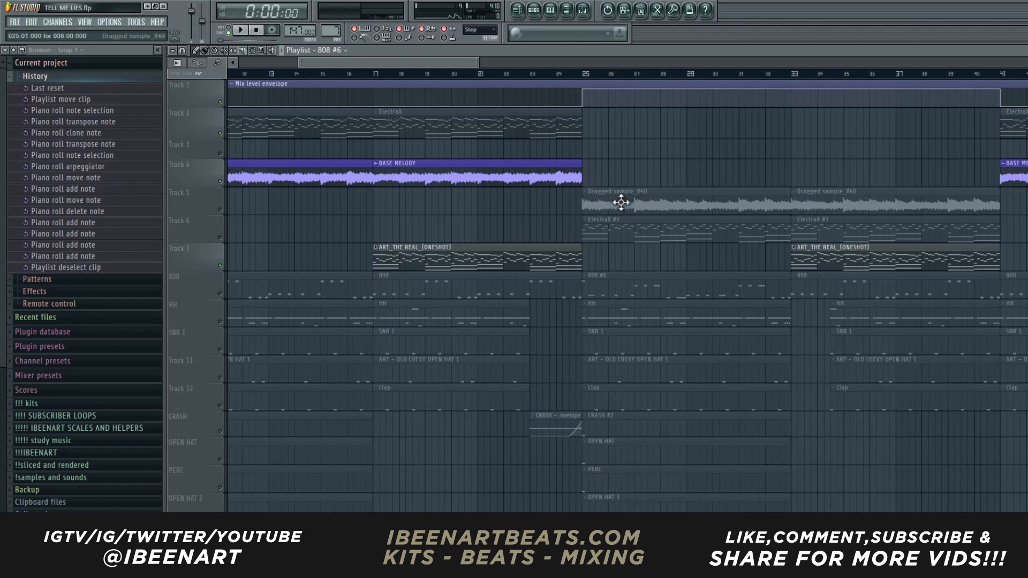
{"action": "key", "text": "space"}
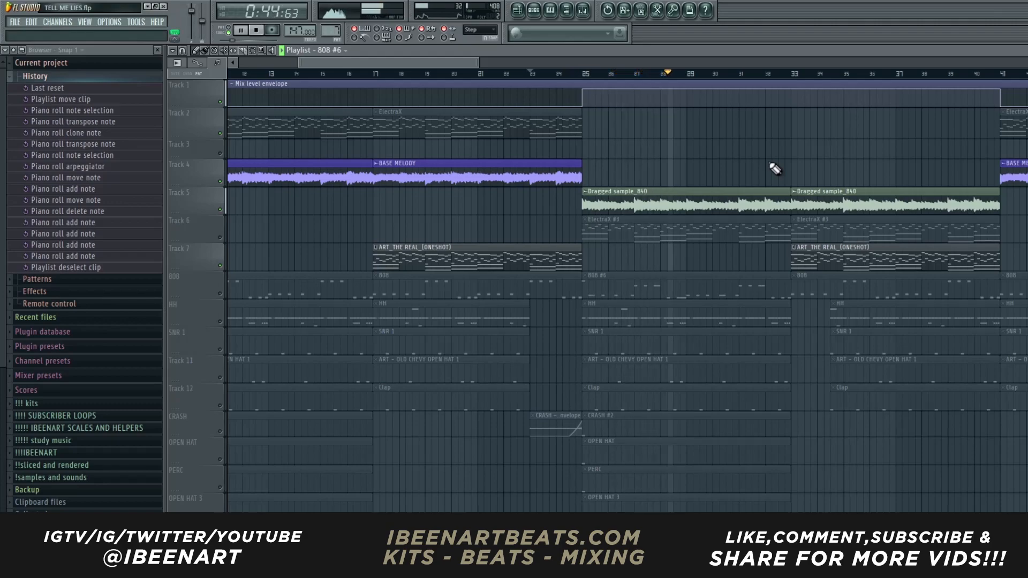
{"action": "key", "text": "space"}
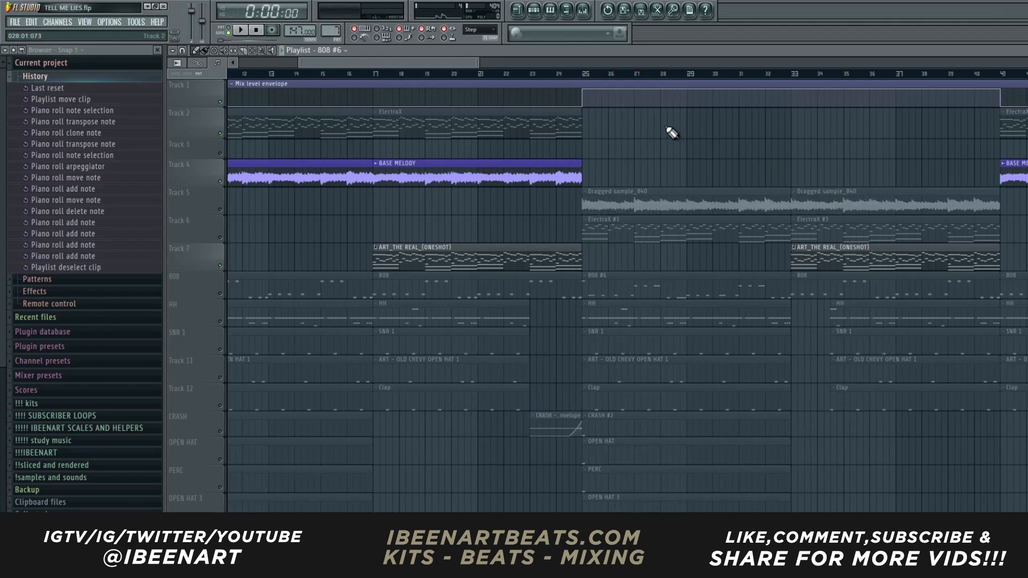
- Inspect the effect slots of Insert 1 and Send 1 in the mixer, and open Raum on Send 1
{"action": "left_click", "coordinate": [583, 10]}
{"action": "left_click", "coordinate": [376, 343]}
{"action": "left_click", "coordinate": [746, 347]}
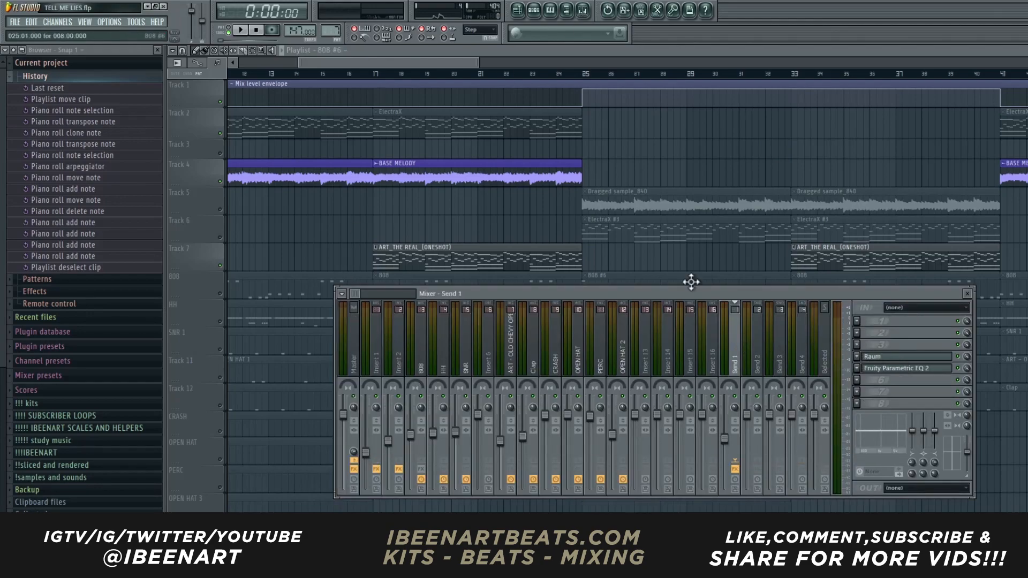
{"action": "left_click", "coordinate": [888, 357]}
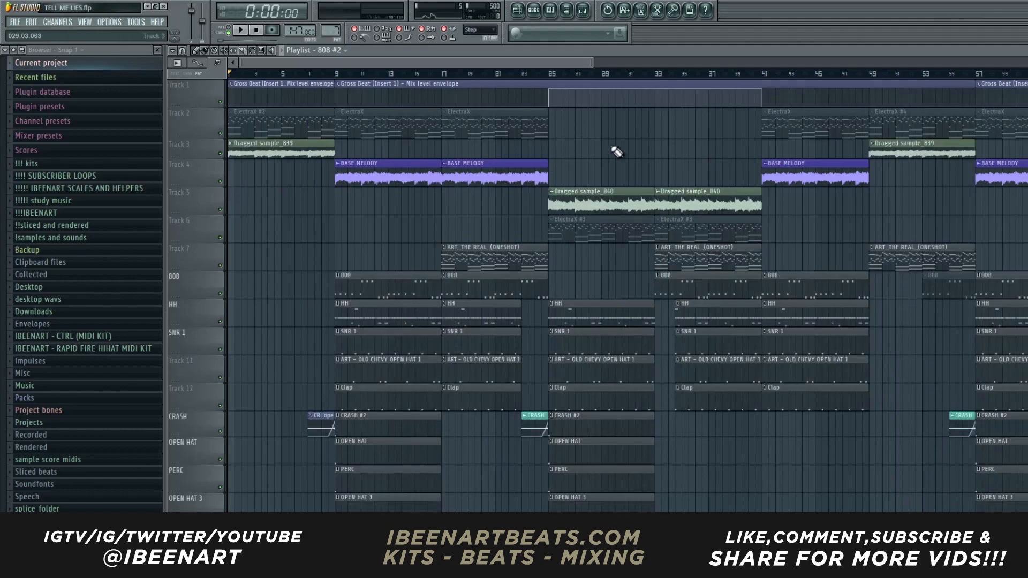
- Select bars 1–8 in the playlist to review the intro section, and clear the selection
{"action": "scroll", "coordinate": [617, 152], "scroll_direction": "down", "scroll_amount": 2}
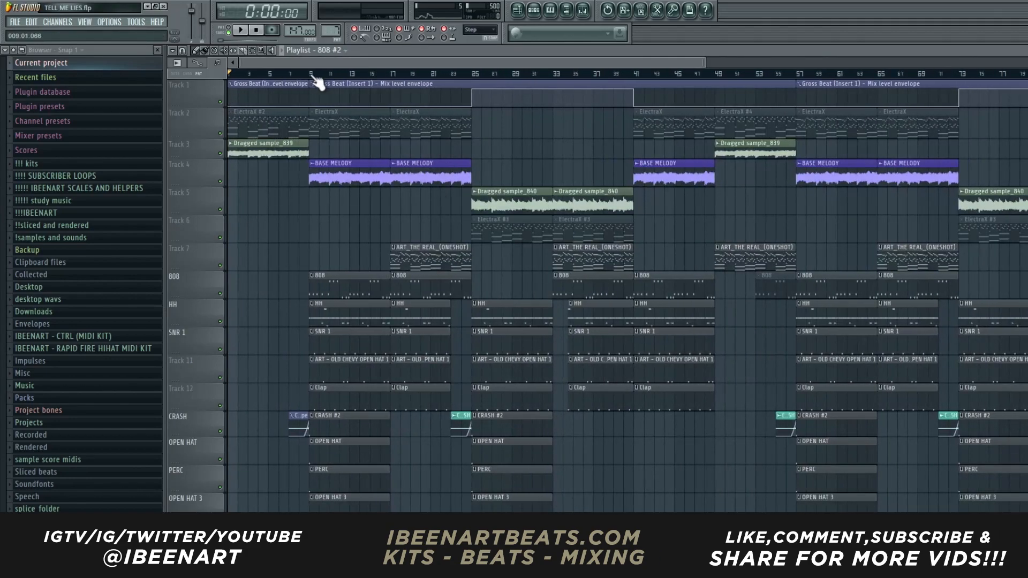
{"action": "left_click_drag", "start_coordinate": [312, 74], "coordinate": [4, 90]}
{"action": "key", "text": "ctrl+d"}
- Play the full arrangement from bar 22 through the transition into the bar 25 section
{"action": "left_click", "coordinate": [391, 75]}
{"action": "scroll", "coordinate": [439, 74], "scroll_direction": "up", "scroll_amount": 2}
{"action": "left_click_drag", "start_coordinate": [509, 62], "coordinate": [535, 63]}
{"action": "left_click_drag", "start_coordinate": [461, 73], "coordinate": [447, 74]}
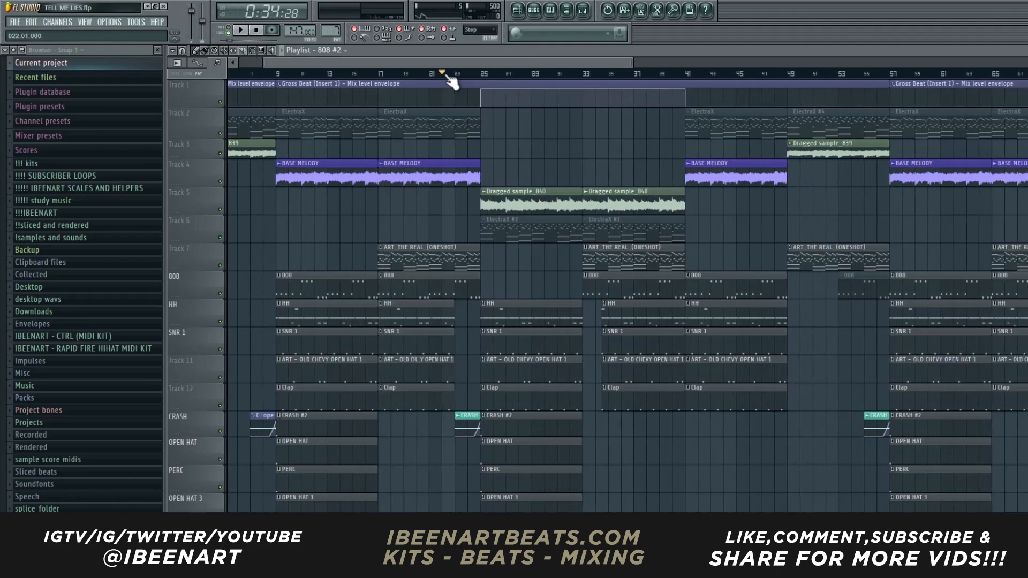
{"action": "key", "text": "space"}
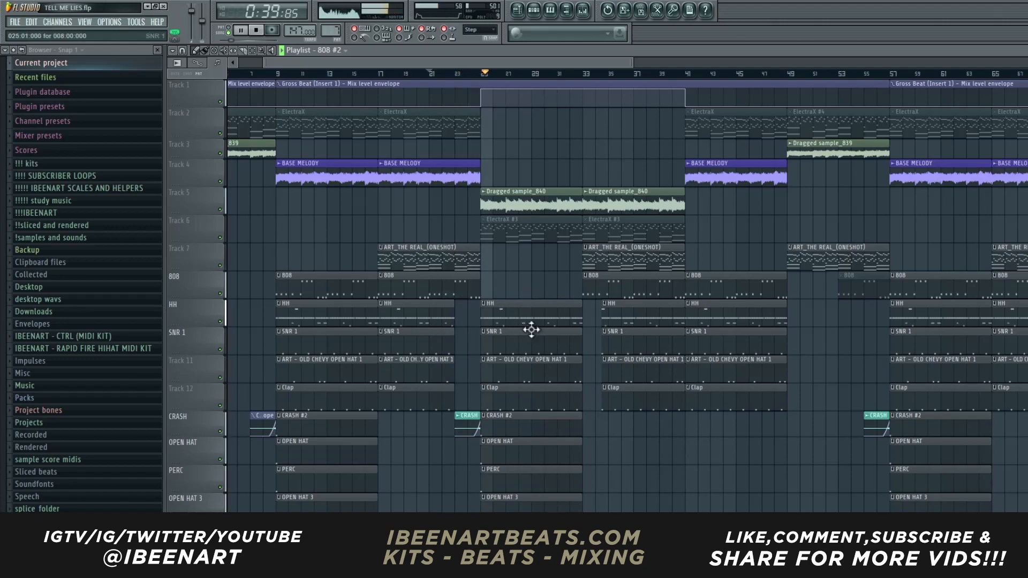
{"action": "key", "text": "space"}
- Play the arrangement from bar 33 to review the second half of the Dragged sample_840 section
{"action": "left_click", "coordinate": [586, 75]}
{"action": "key", "text": "space"}
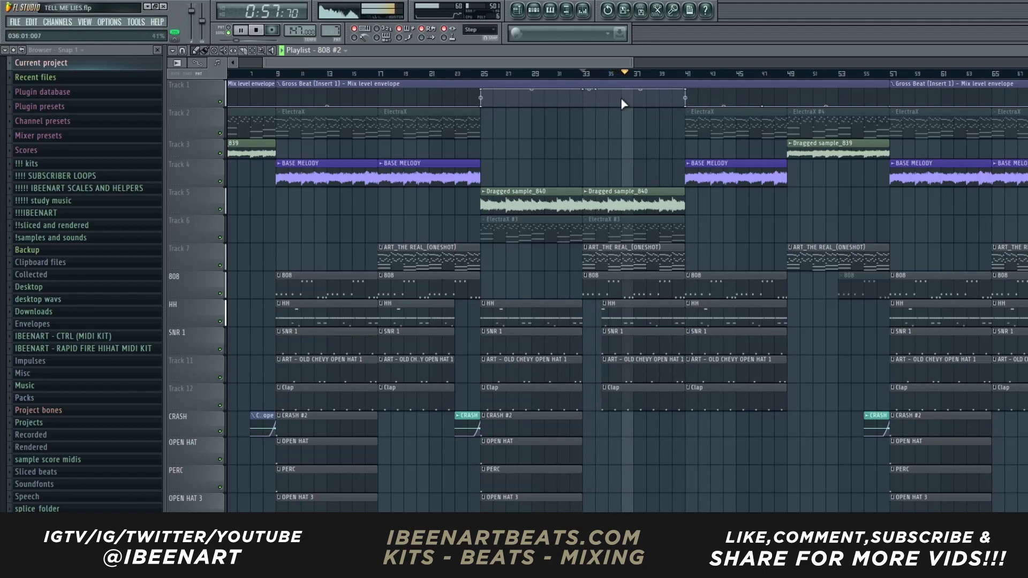
{"action": "key", "text": "space"}
- Select bars 1–48 to review the song structure across the whole playlist, and clear the selection
{"action": "scroll", "coordinate": [552, 80], "scroll_direction": "down", "scroll_amount": 3}
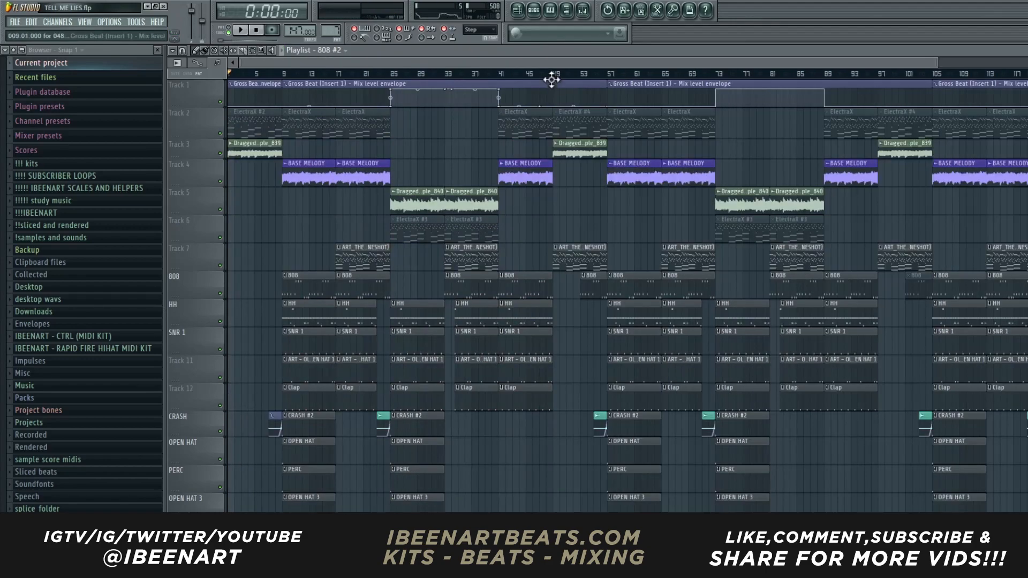
{"action": "left_click_drag", "start_coordinate": [553, 75], "coordinate": [229, 74]}
{"action": "right_click", "coordinate": [565, 203]}
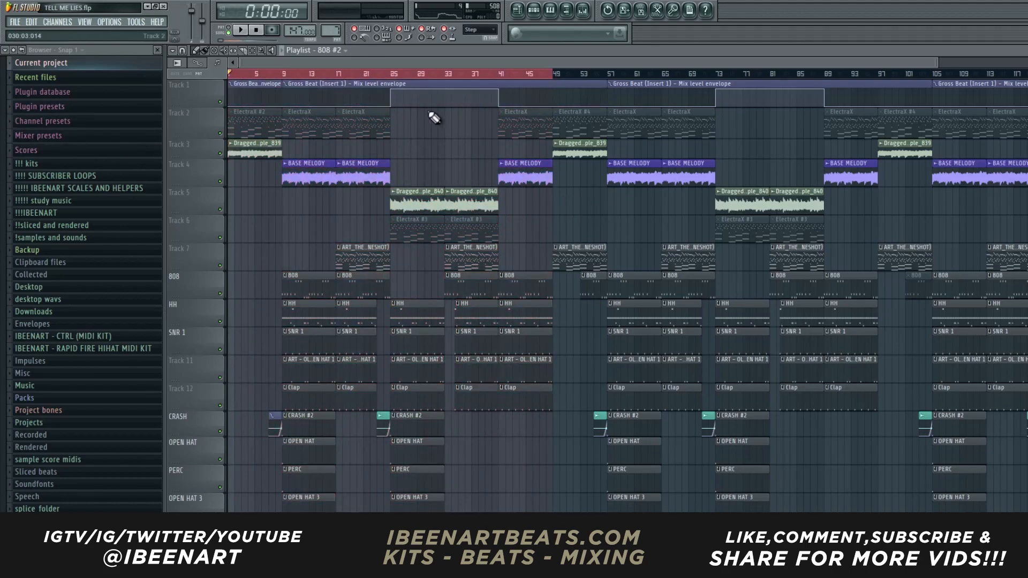
{"action": "scroll", "coordinate": [594, 67], "scroll_direction": "down", "scroll_amount": 2}
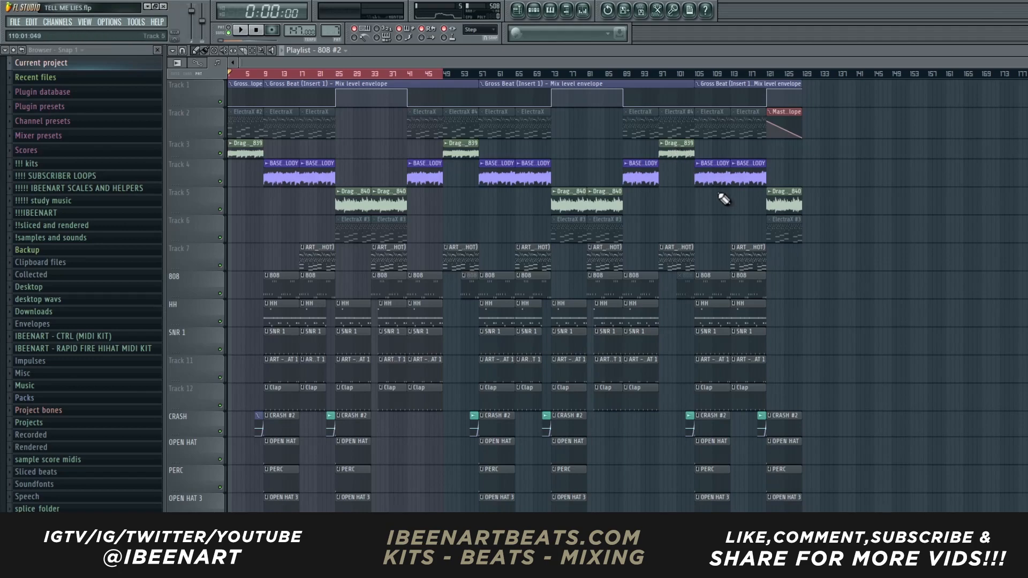
{"action": "key", "text": "ctrl+d"}
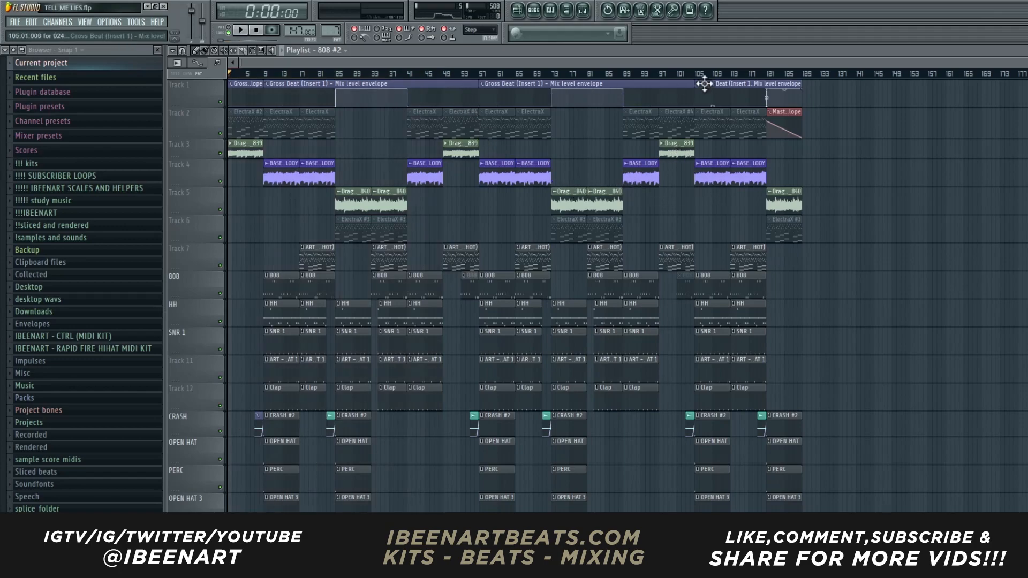
{"action": "scroll", "coordinate": [747, 57], "scroll_direction": "up", "scroll_amount": 2}
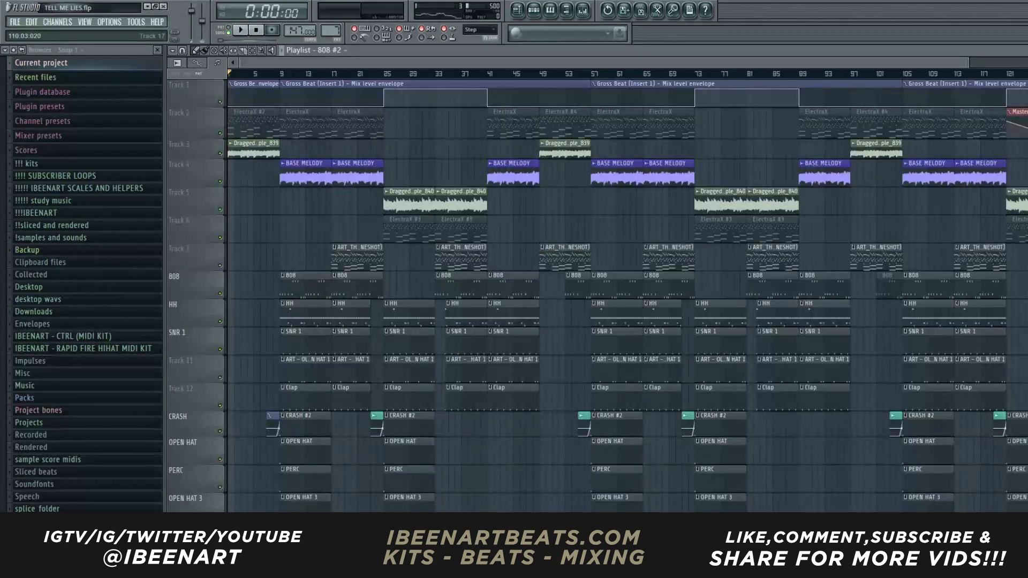